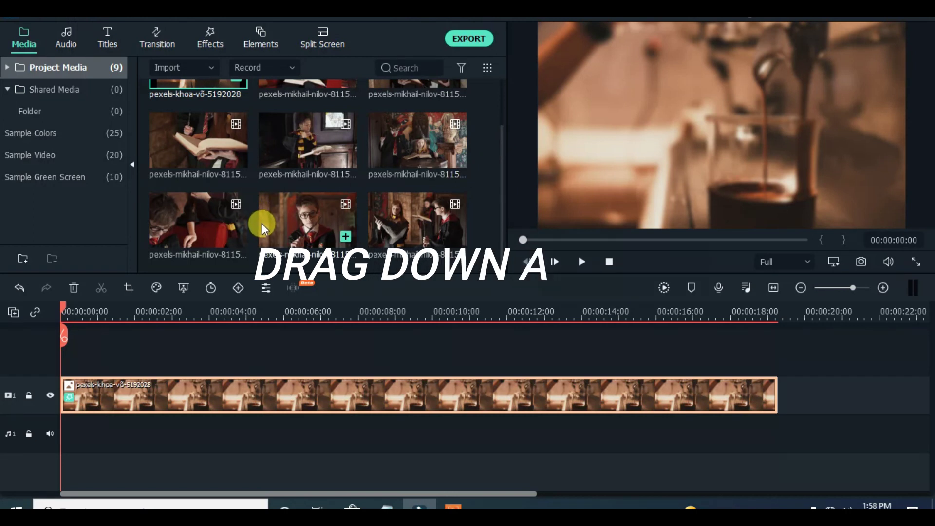
# Place the 8115533 video clip on a new track above the background image, starting at 00:00:00:00.
pyautogui.moveTo(282, 217); pyautogui.dragTo(184, 399)
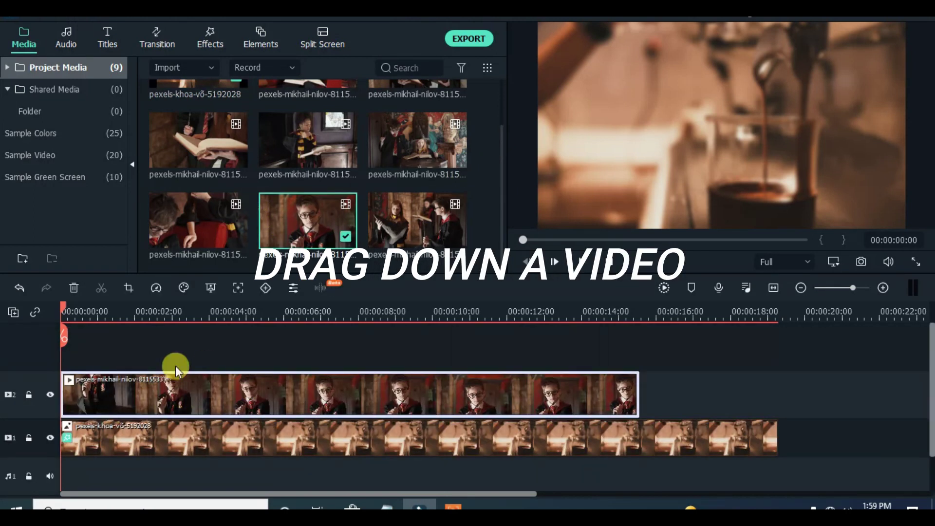
pyautogui.scroll(1, 179, 307)
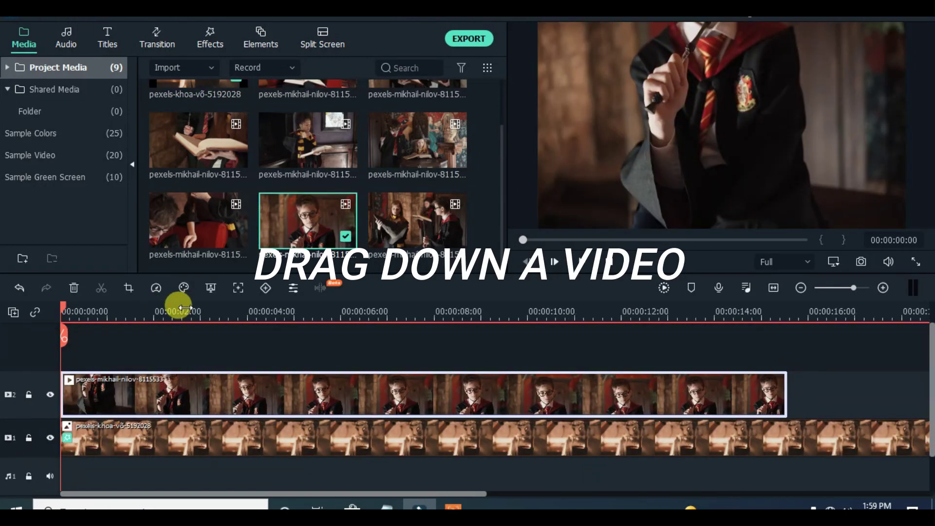
pyautogui.scroll(-2, 229, 309)
pyautogui.scroll(1, 272, 341)
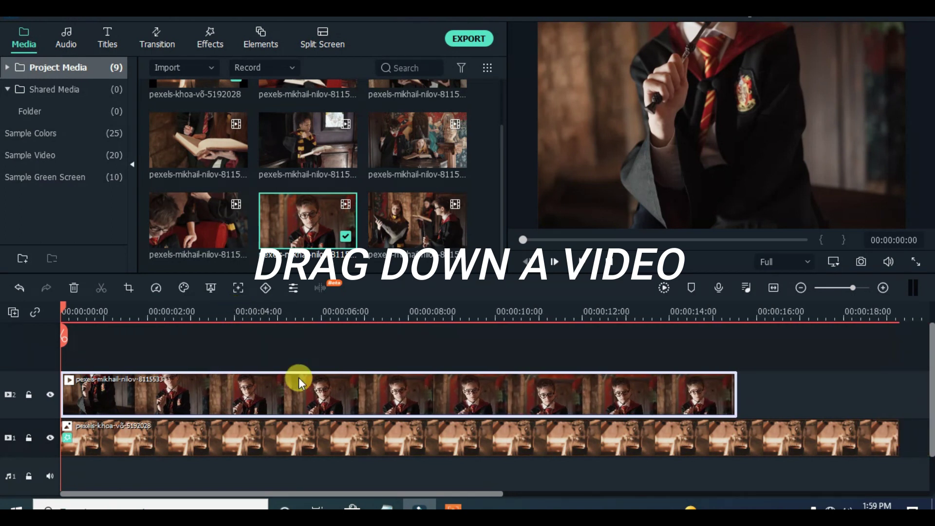
# Add a custom animation keyframe to the 8115533 clip at 00:00:00:15 with scale 20%, X position -199 and opacity 50%.
pyautogui.moveTo(62, 306); pyautogui.dragTo(86, 307)
pyautogui.doubleClick(132, 388)
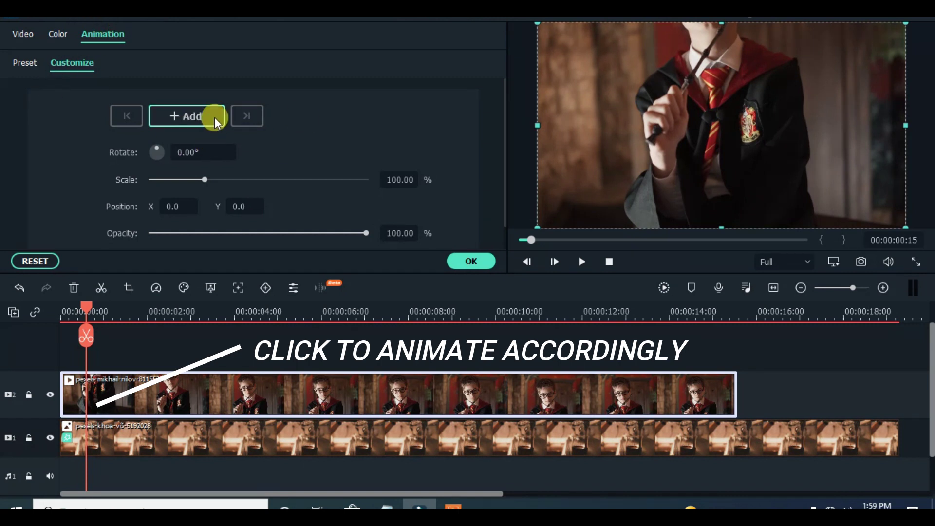
pyautogui.click(198, 115)
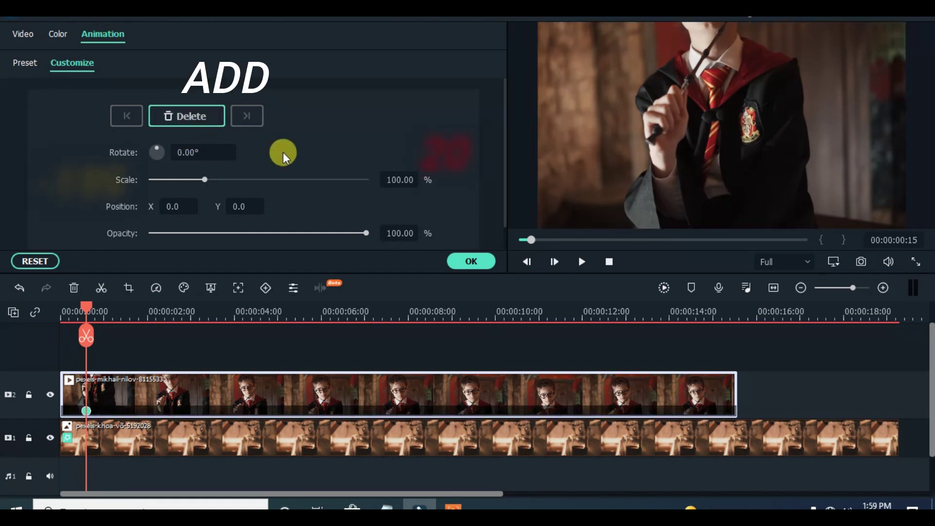
pyautogui.click(398, 181)
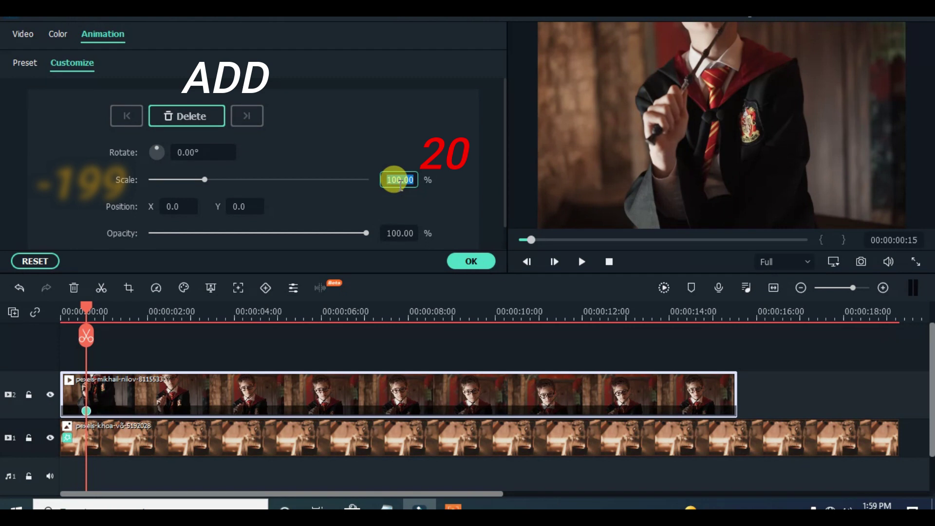
pyautogui.press('Return')
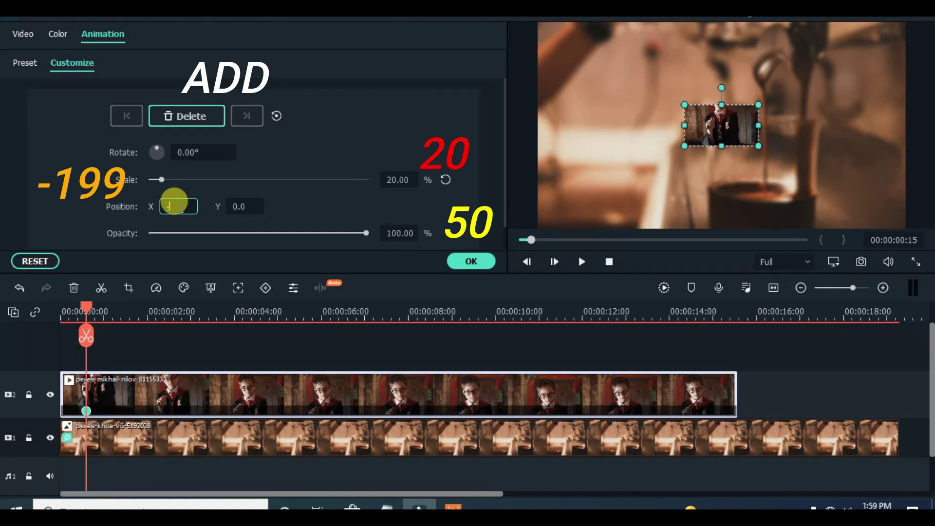
pyautogui.press('Return')
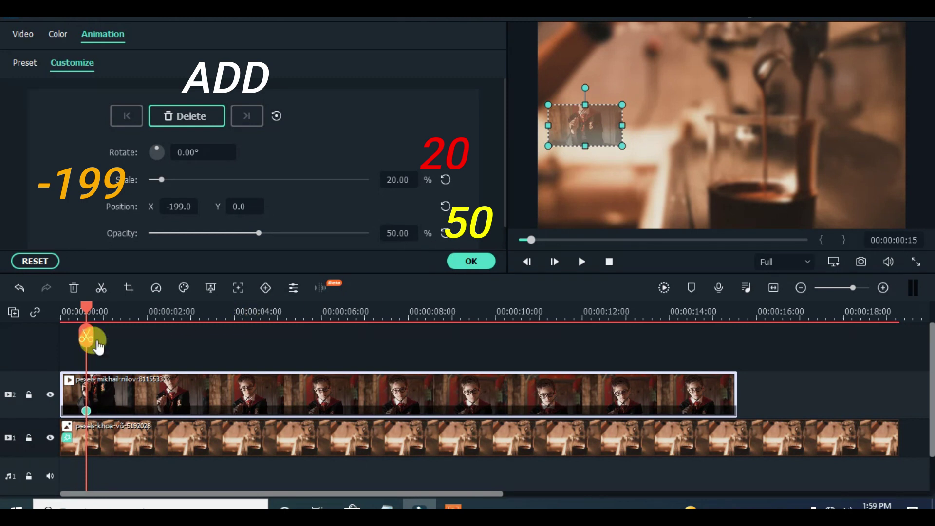
# Add a second keyframe to the 8115533 clip at 00:00:01:05 with scale 60%, X position 23 and opacity 100%.
pyautogui.moveTo(86, 306); pyautogui.dragTo(113, 307)
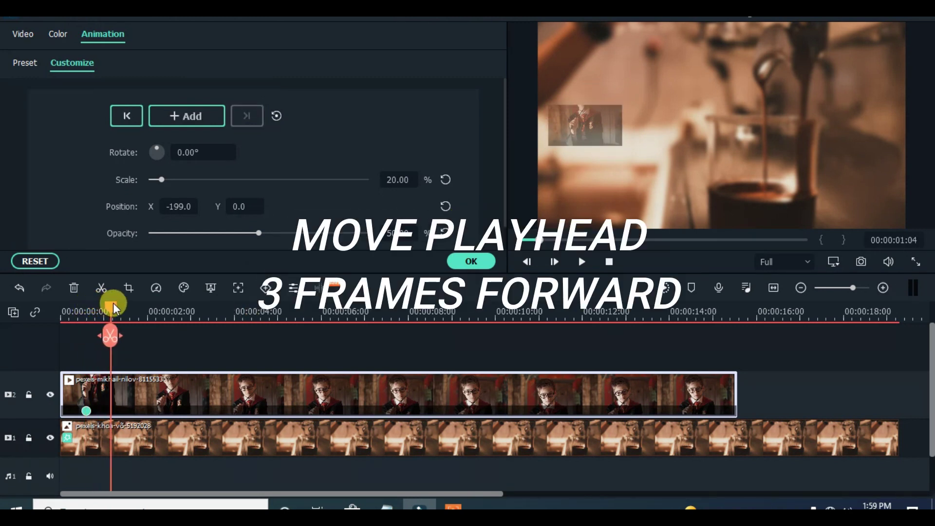
pyautogui.scroll(3, 152, 309)
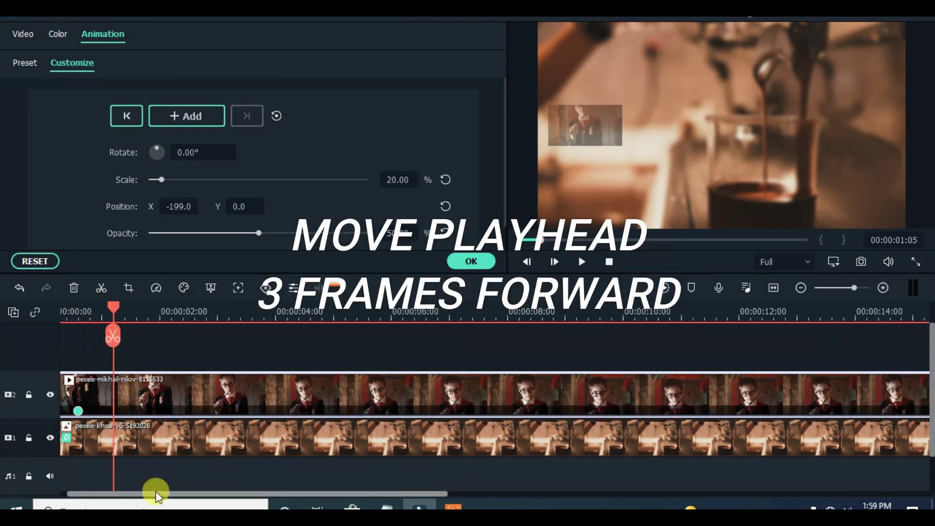
pyautogui.moveTo(150, 495); pyautogui.dragTo(145, 494)
pyautogui.click(194, 113)
pyautogui.click(390, 178)
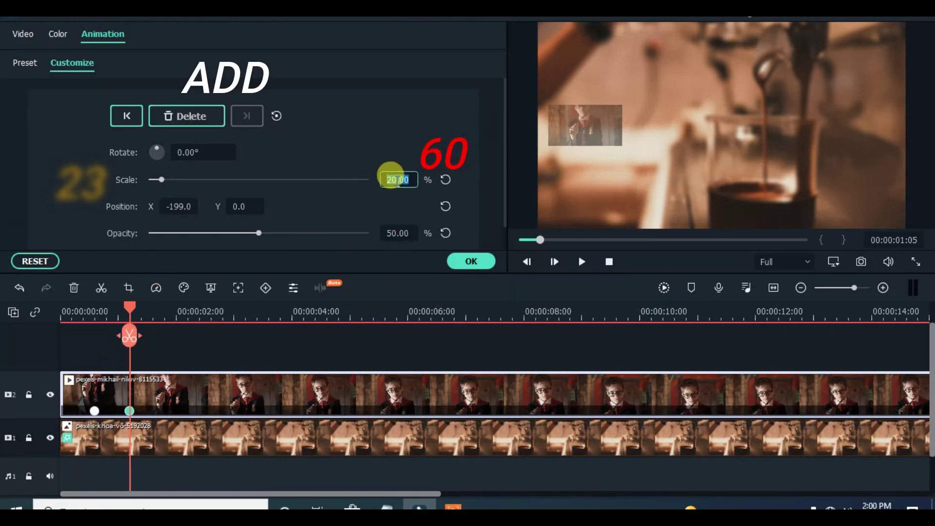
pyautogui.write('60')
pyautogui.press('Return')
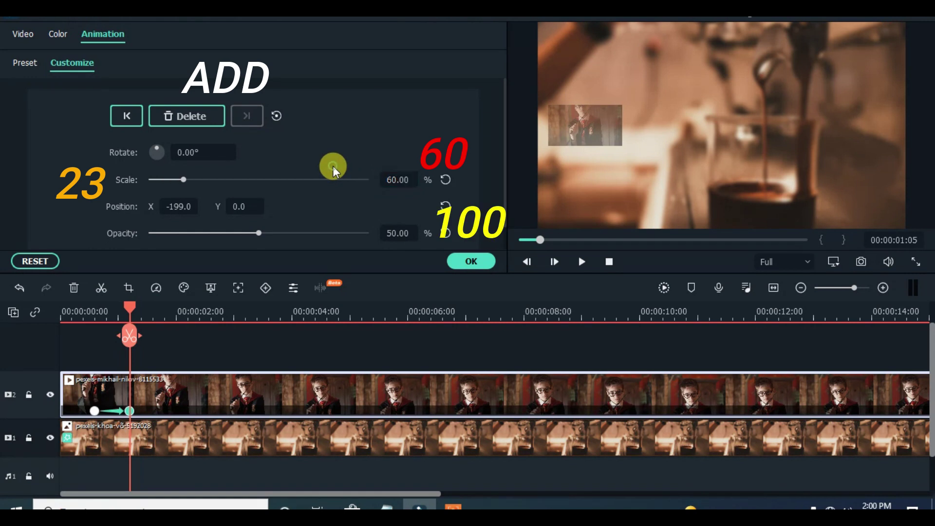
pyautogui.click(180, 207)
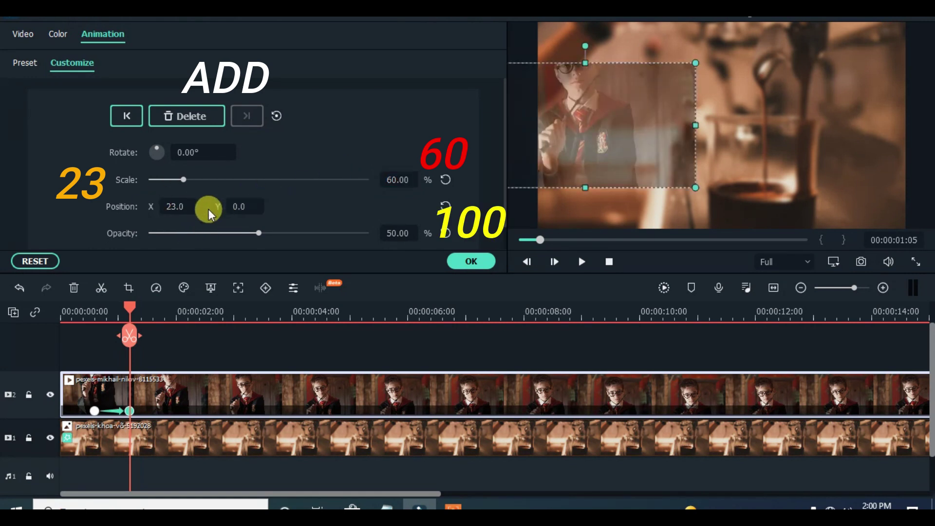
pyautogui.write('23.0')
pyautogui.press('Return')
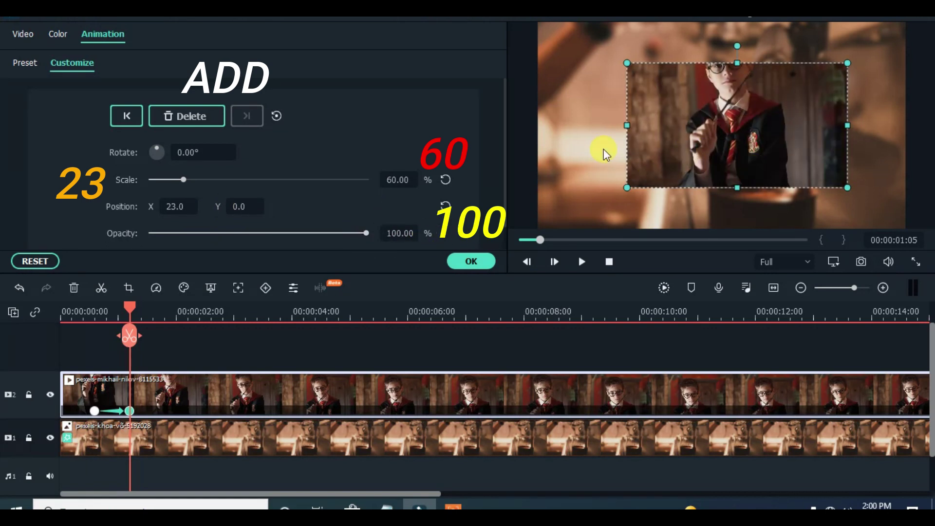
# Add a hold keyframe at 00:00:03:05 and a final one at 00:00:03:20 with scale 27% and X position 191, and apply the animation.
pyautogui.moveTo(132, 307); pyautogui.dragTo(246, 306)
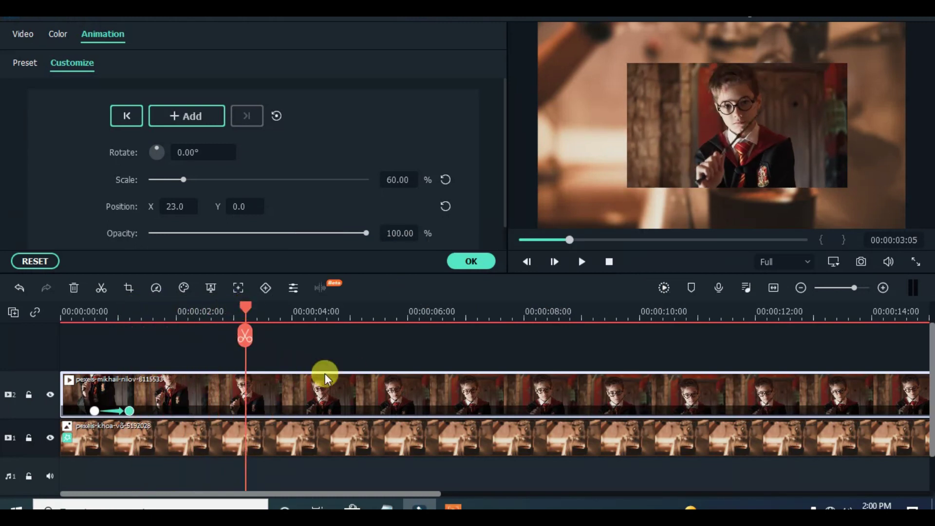
pyautogui.click(185, 117)
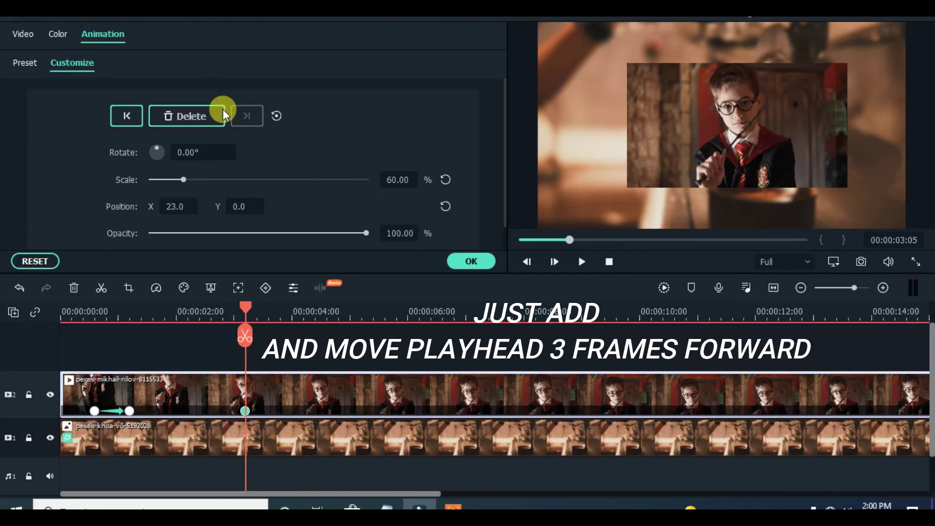
pyautogui.moveTo(246, 307); pyautogui.dragTo(281, 308)
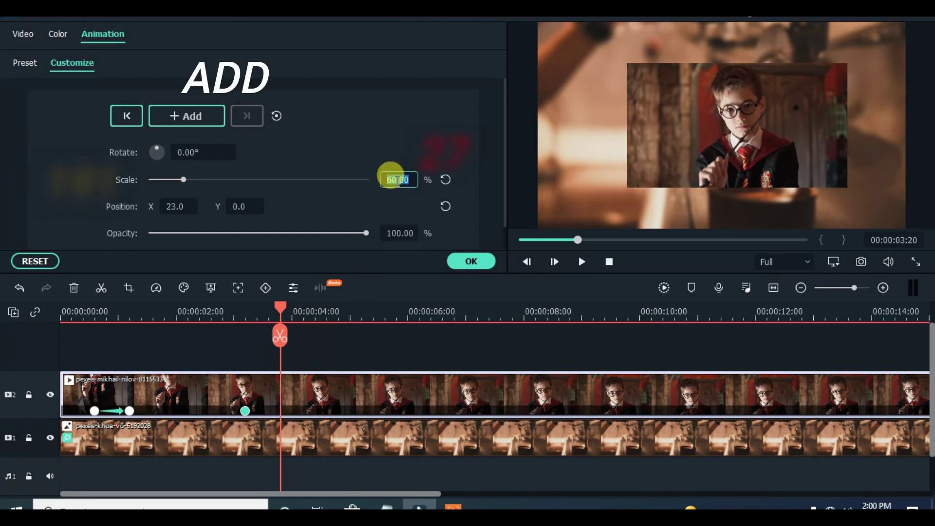
pyautogui.click(173, 206)
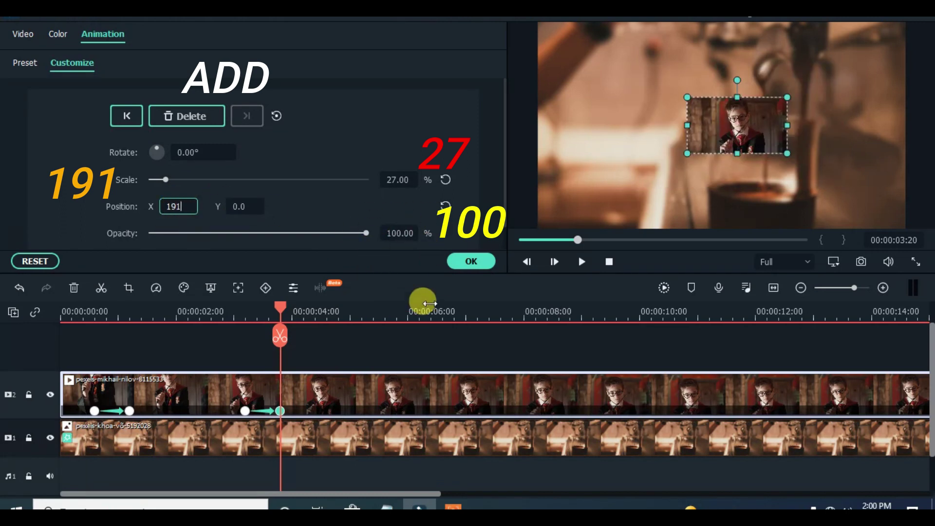
pyautogui.click(459, 258)
# Render the timeline preview and play the clip's animation from the start.
pyautogui.moveTo(281, 309); pyautogui.dragTo(189, 308)
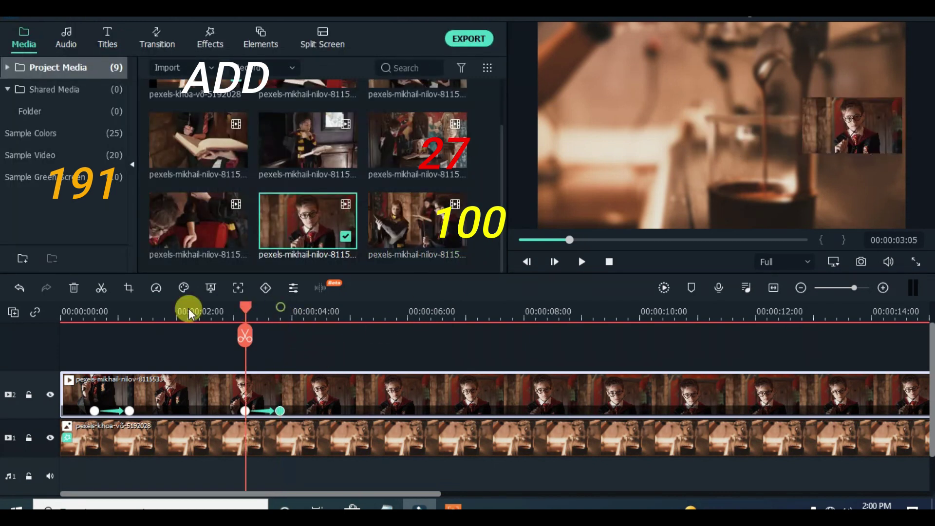
pyautogui.press('Home')
pyautogui.click(662, 287)
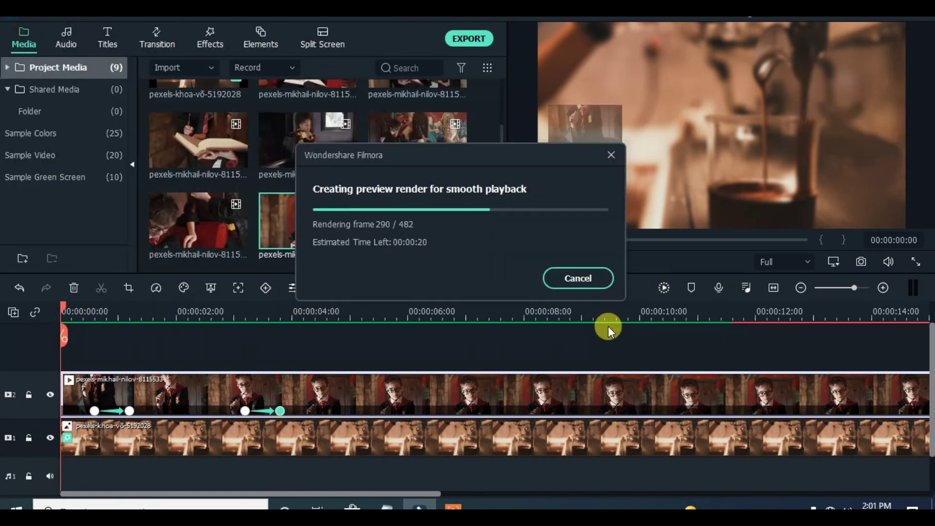
pyautogui.click(582, 262)
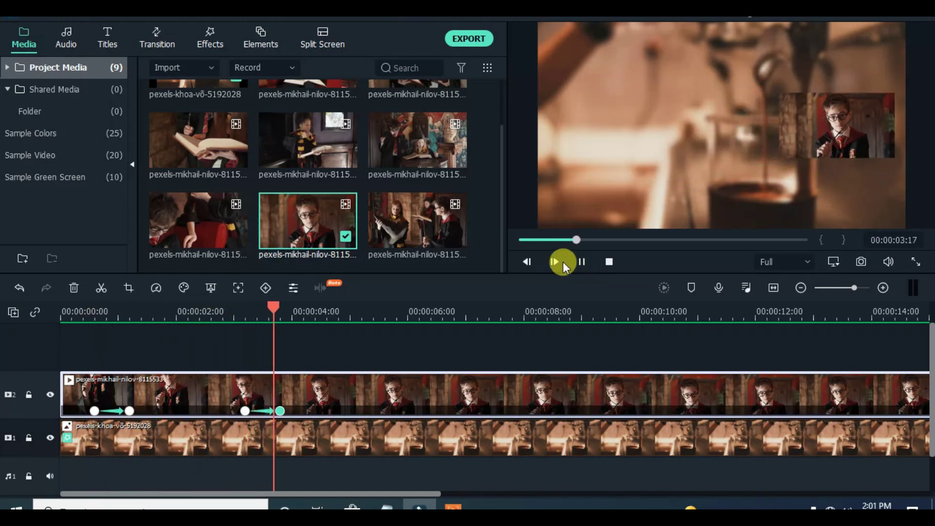
pyautogui.click(521, 241)
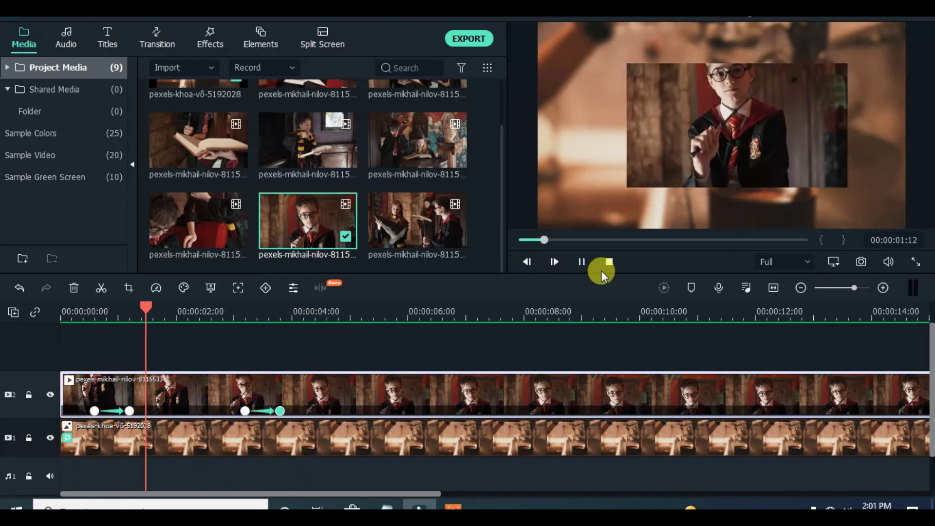
pyautogui.click(581, 261)
pyautogui.click(522, 240)
# Place the 8115440 clip on a new top track and split off and delete its part before the lower clip's first keyframe.
pyautogui.moveTo(334, 152); pyautogui.dragTo(125, 371)
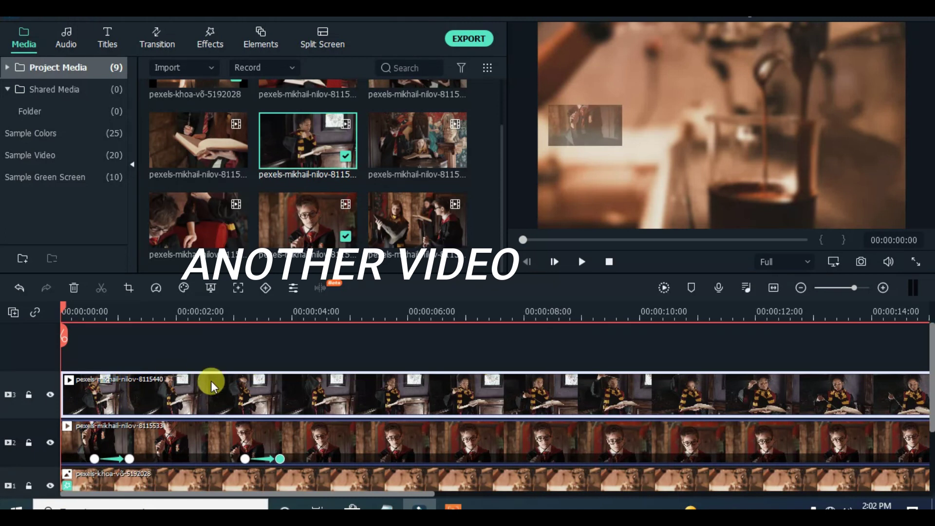
pyautogui.moveTo(69, 319); pyautogui.dragTo(95, 314)
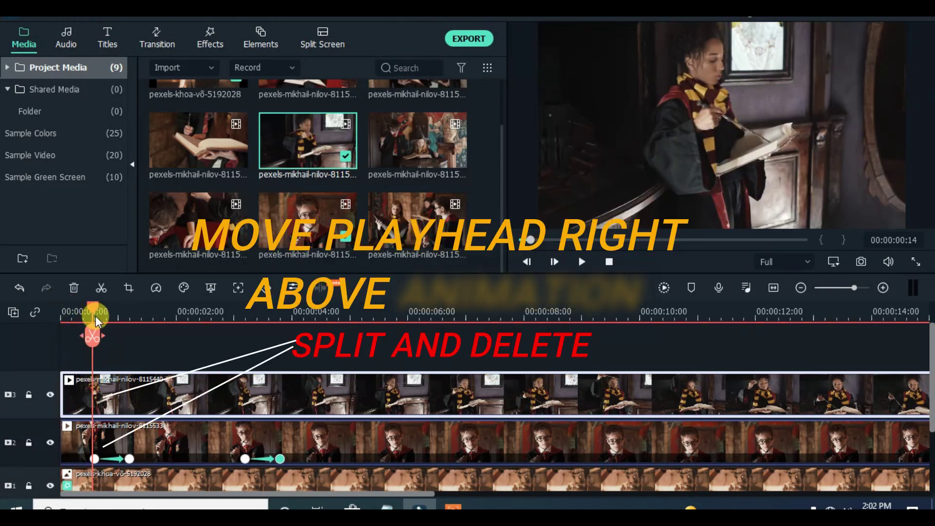
pyautogui.click(102, 288)
pyautogui.click(75, 287)
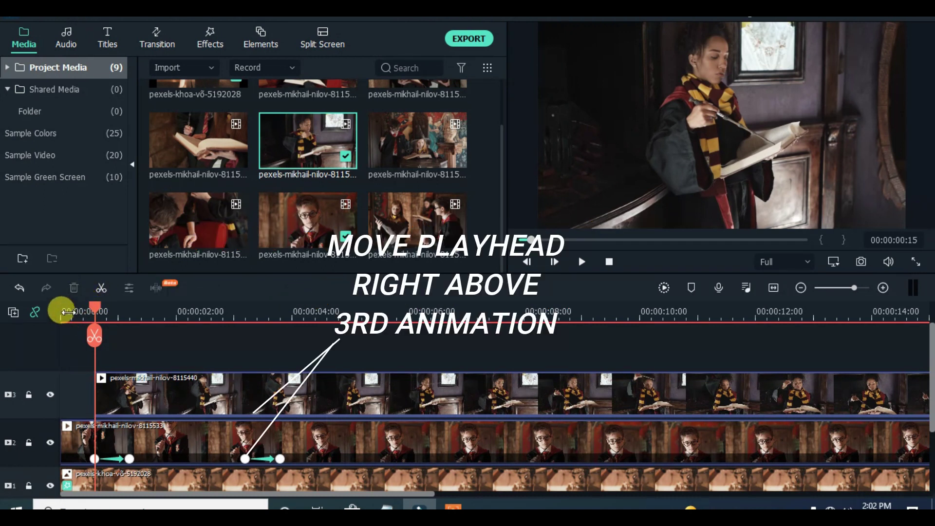
# Add a custom animation keyframe to the 8115440 clip at 00:00:03:05 with scale 20%, X position -199 and opacity 50%.
pyautogui.moveTo(94, 312); pyautogui.dragTo(248, 319)
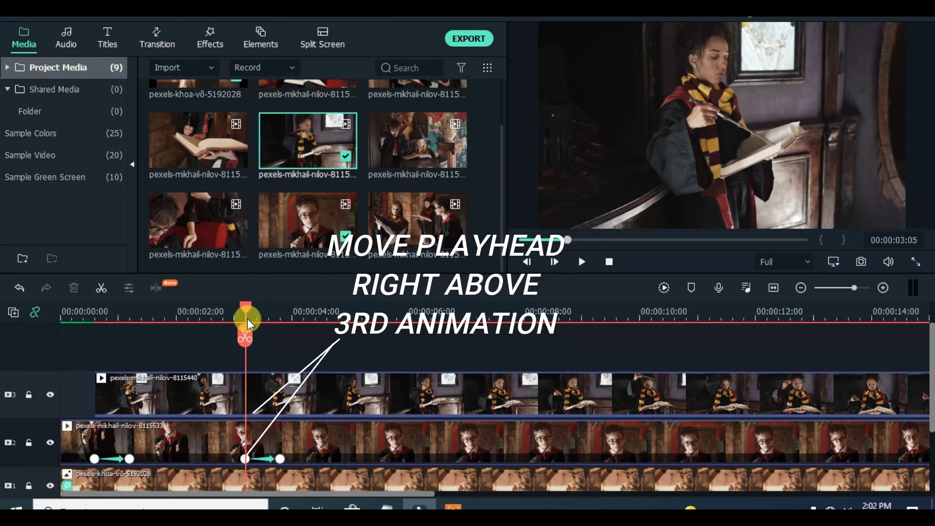
pyautogui.doubleClick(282, 390)
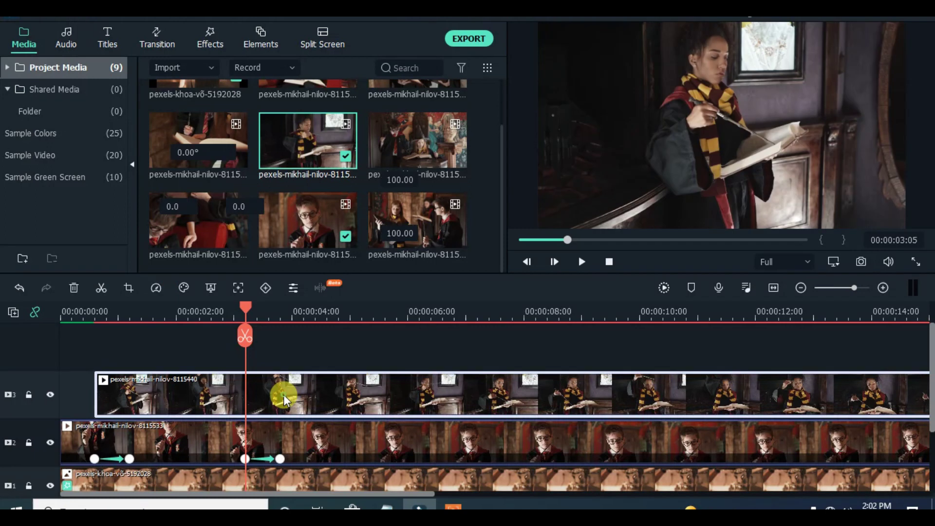
pyautogui.click(195, 116)
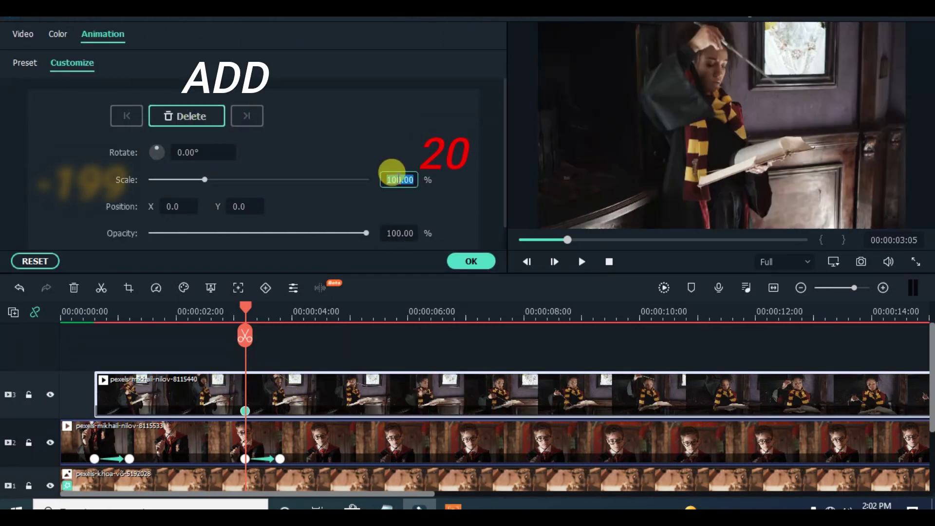
pyautogui.write('20')
pyautogui.press('Return')
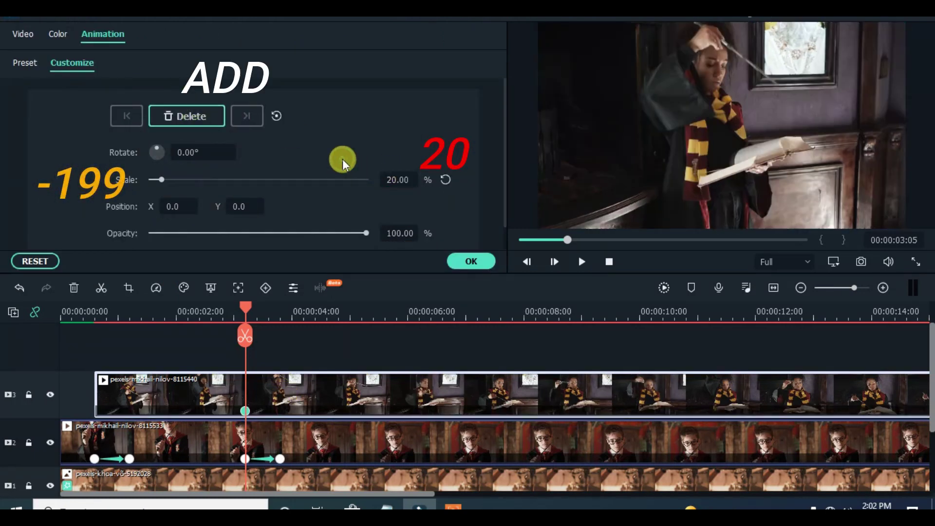
pyautogui.click(180, 205)
pyautogui.write('-199')
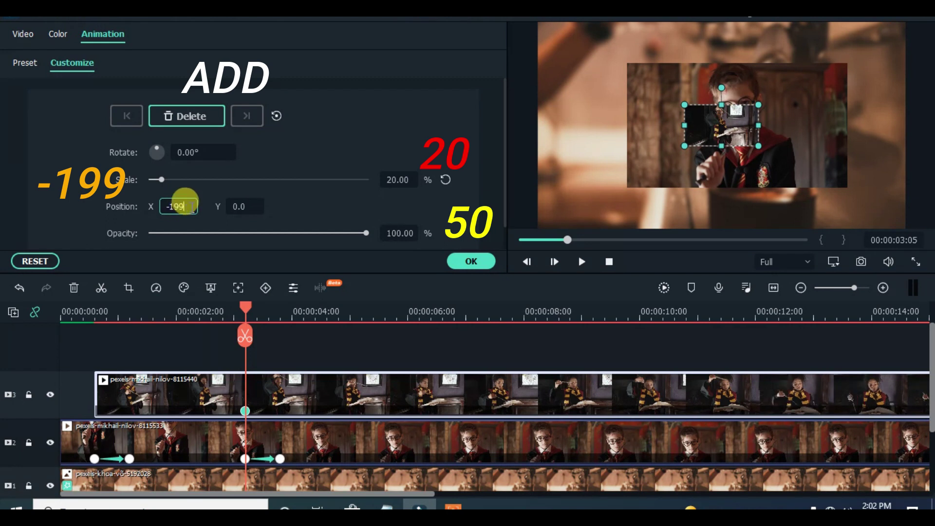
pyautogui.press('Return')
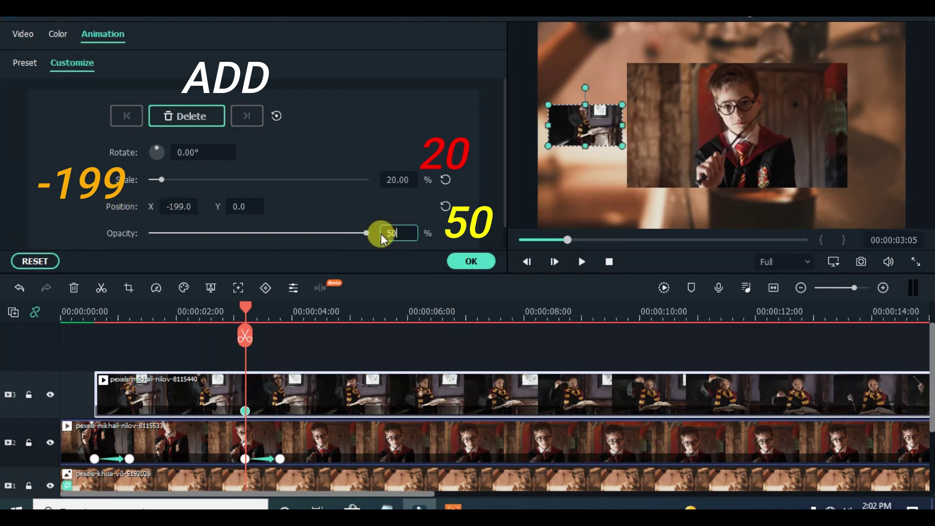
pyautogui.click(375, 237)
pyautogui.write('50')
pyautogui.press('Return')
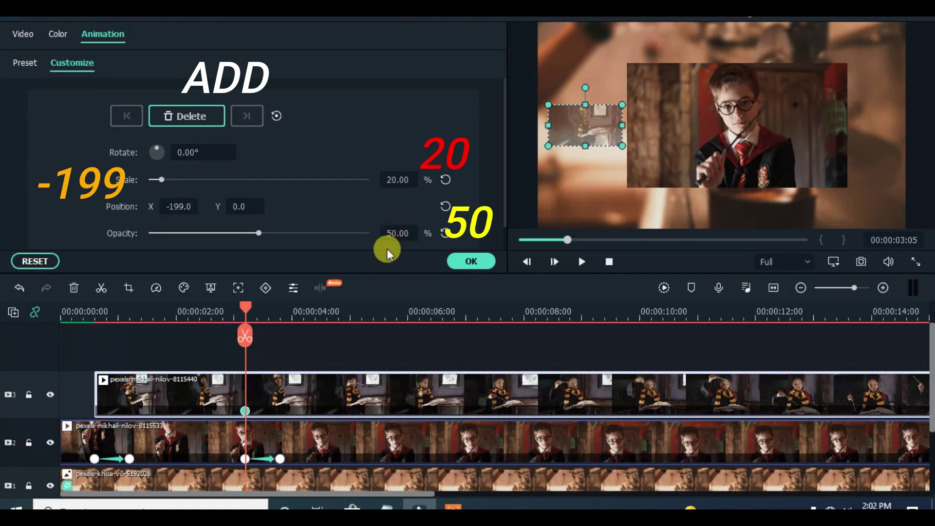
# Add a second keyframe to the 8115440 clip at 00:00:03:20 with scale 60%, X position 23 and opacity 100%.
pyautogui.click(257, 333)
pyautogui.moveTo(257, 332); pyautogui.dragTo(282, 305)
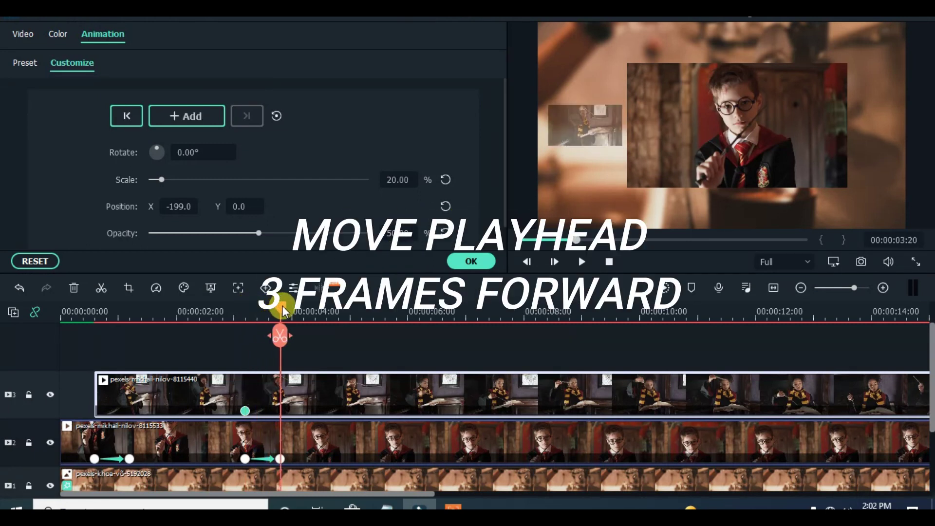
pyautogui.click(187, 116)
pyautogui.click(390, 180)
pyautogui.write('60')
pyautogui.click(180, 206)
pyautogui.write('23')
pyautogui.press('Return')
pyautogui.click(397, 233)
pyautogui.write('100')
pyautogui.press('Return')
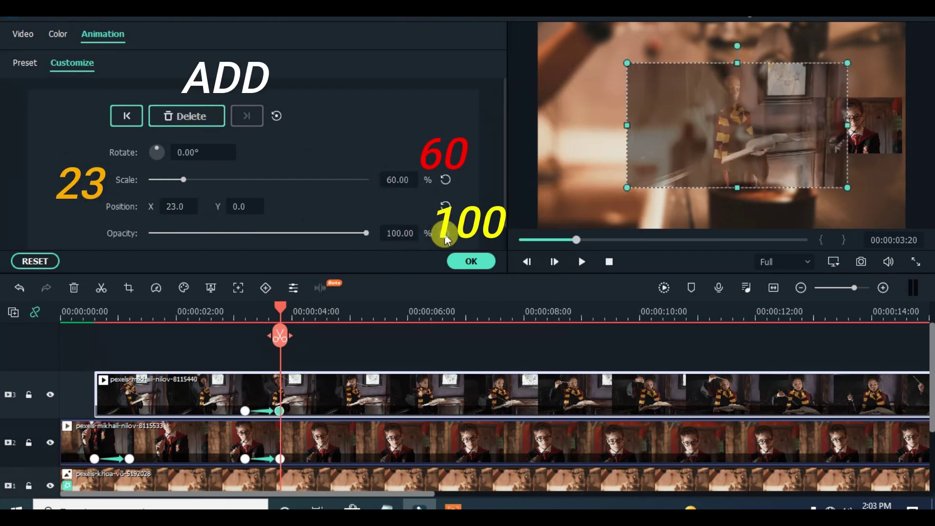
# Add a hold keyframe to the 8115440 clip at 00:00:05:20 and one at 00:00:06:10 with scale 27% and X position 191.
pyautogui.moveTo(287, 307); pyautogui.dragTo(432, 306)
pyautogui.click(198, 116)
pyautogui.click(390, 180)
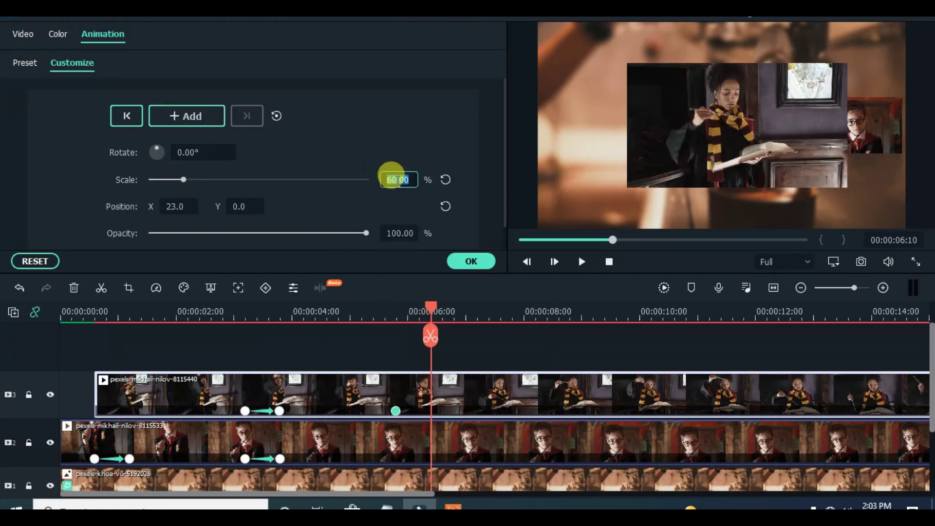
pyautogui.write('27')
pyautogui.press('Return')
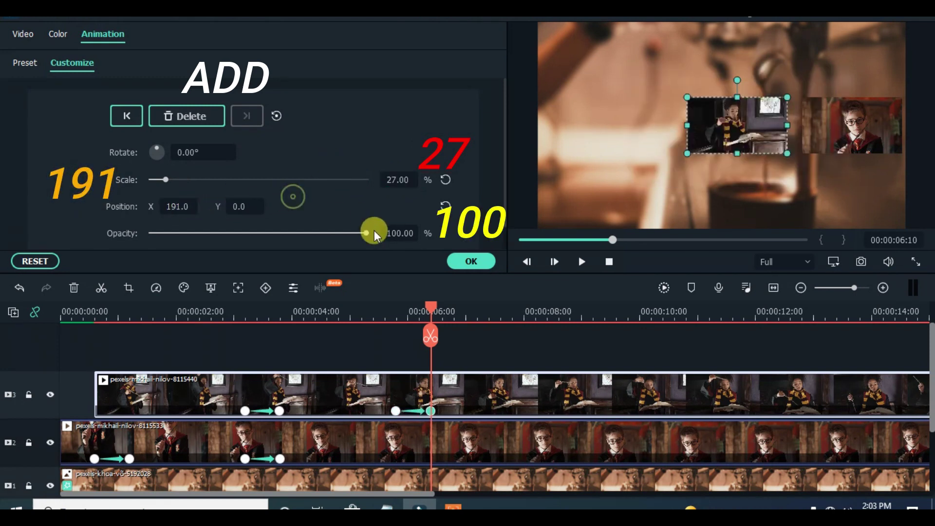
# Split the 8115533 clip at the upper clip's last keyframe, 00:00:06:10, and delete the part after it.
pyautogui.moveTo(431, 309); pyautogui.dragTo(432, 335)
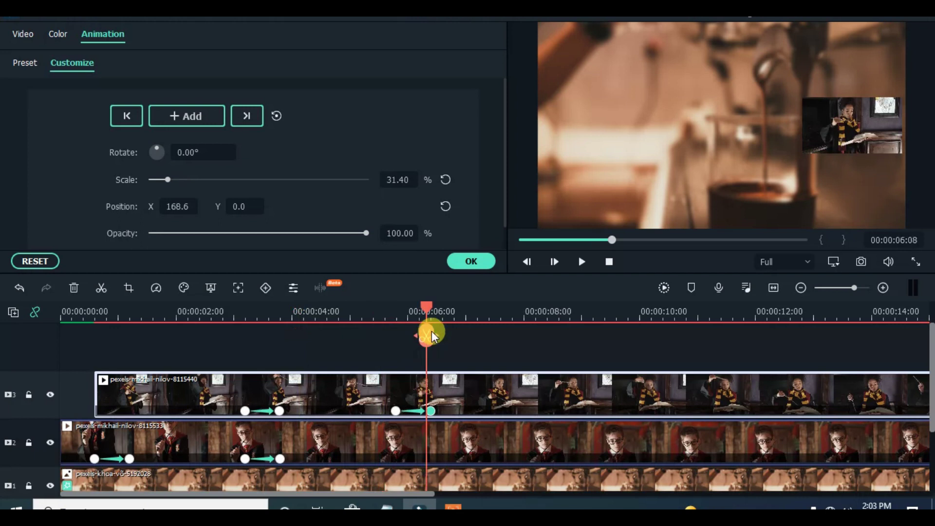
pyautogui.click(430, 410)
pyautogui.click(438, 441)
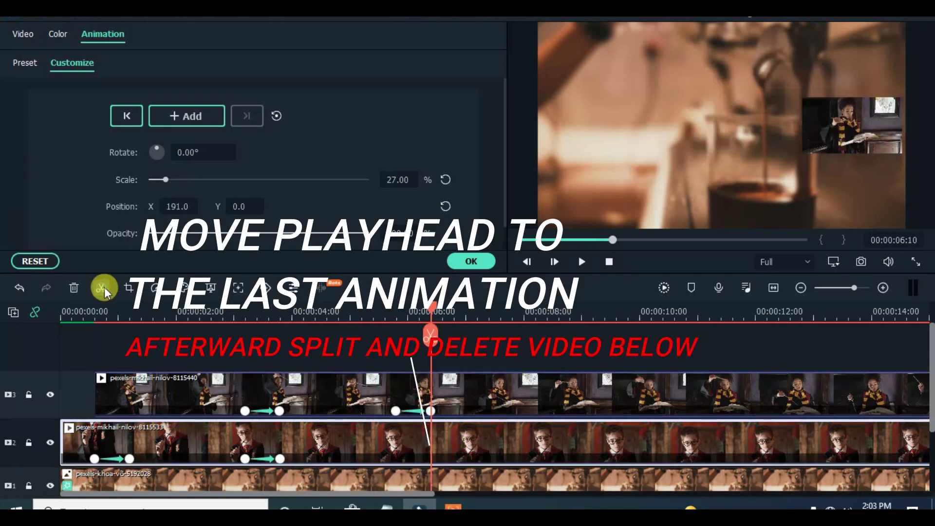
pyautogui.click(104, 291)
pyautogui.click(437, 445)
pyautogui.click(74, 288)
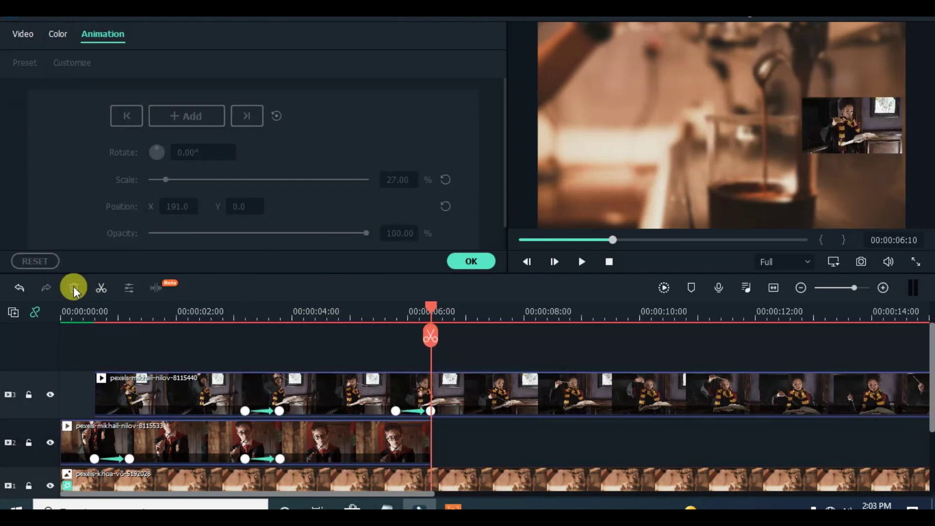
# Render the timeline preview from the start and play back both clips' animations.
pyautogui.click(518, 239)
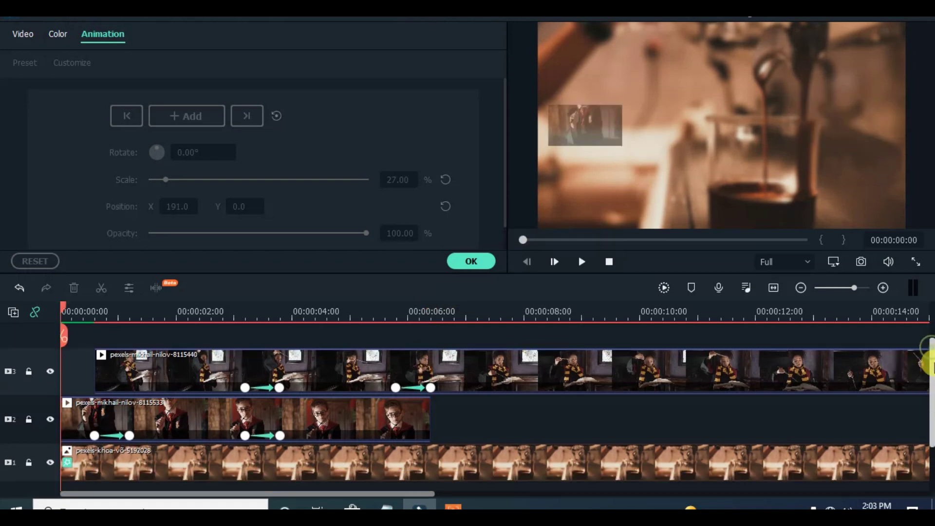
pyautogui.click(664, 288)
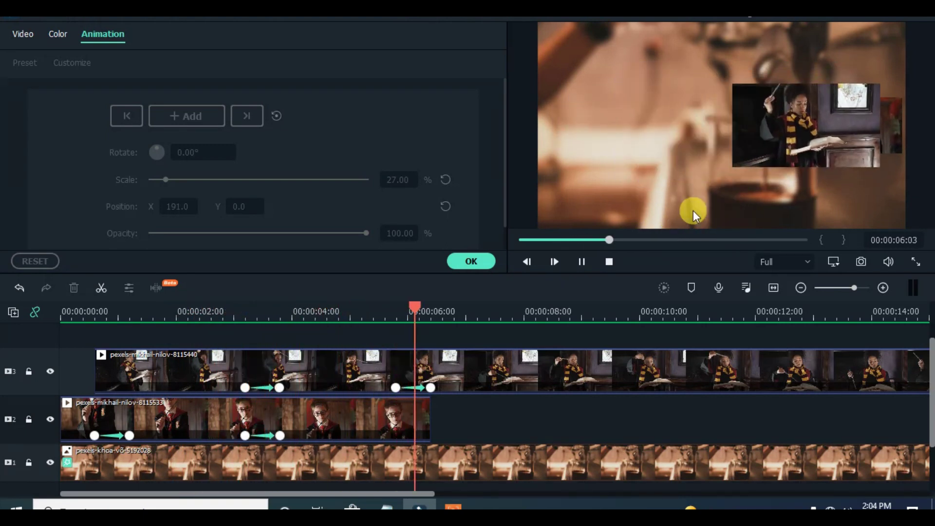
pyautogui.click(584, 261)
# Move the playhead to the 8115440 clip's first keyframe at 00:00:03:05 and reduce the height of the timeline tracks.
pyautogui.moveTo(478, 304); pyautogui.dragTo(246, 305)
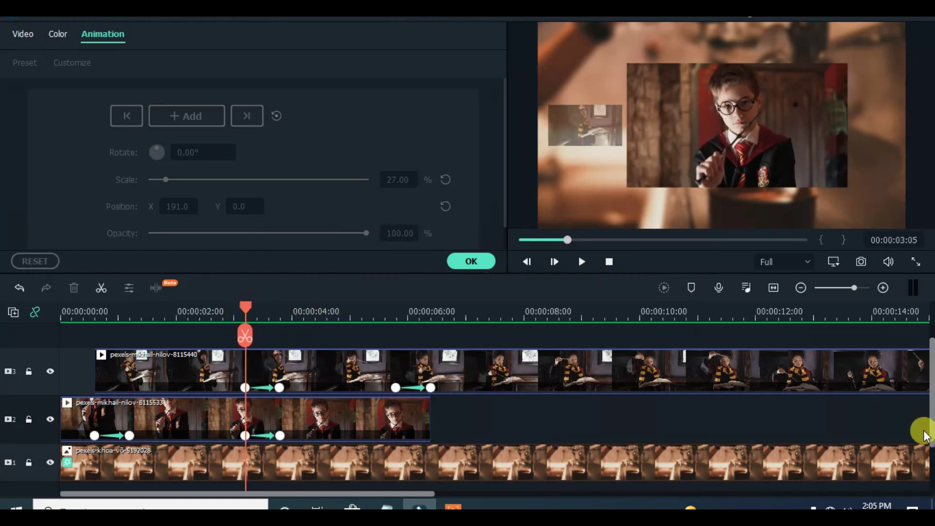
pyautogui.scroll(1, 925, 435)
pyautogui.click(13, 311)
pyautogui.click(197, 422)
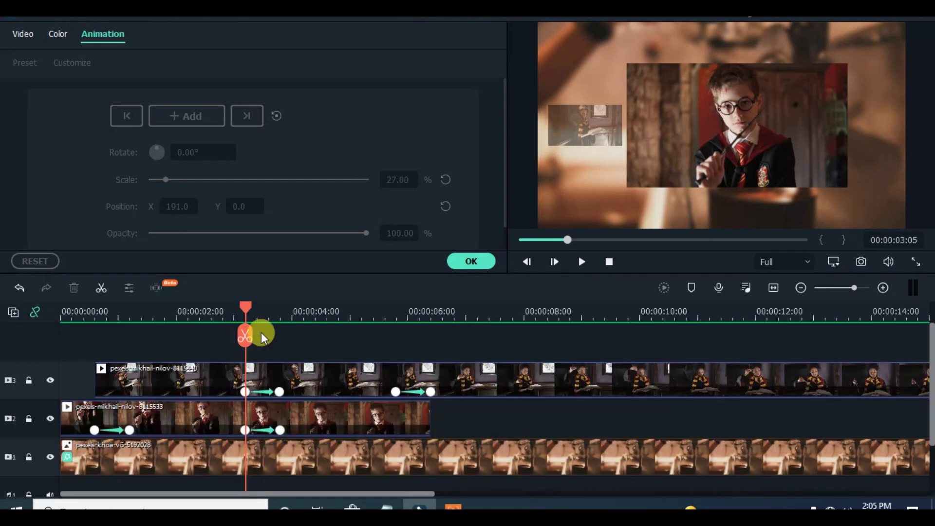
# Place the 8115392 clip on a new top track at 00:00:03:05 and reduce the track height to match the others.
pyautogui.click(471, 262)
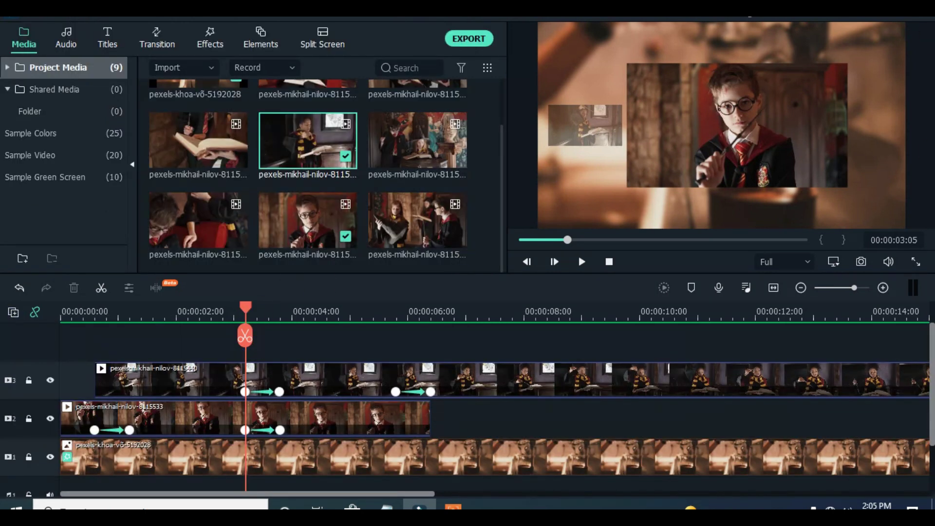
pyautogui.moveTo(502, 171); pyautogui.dragTo(504, 126)
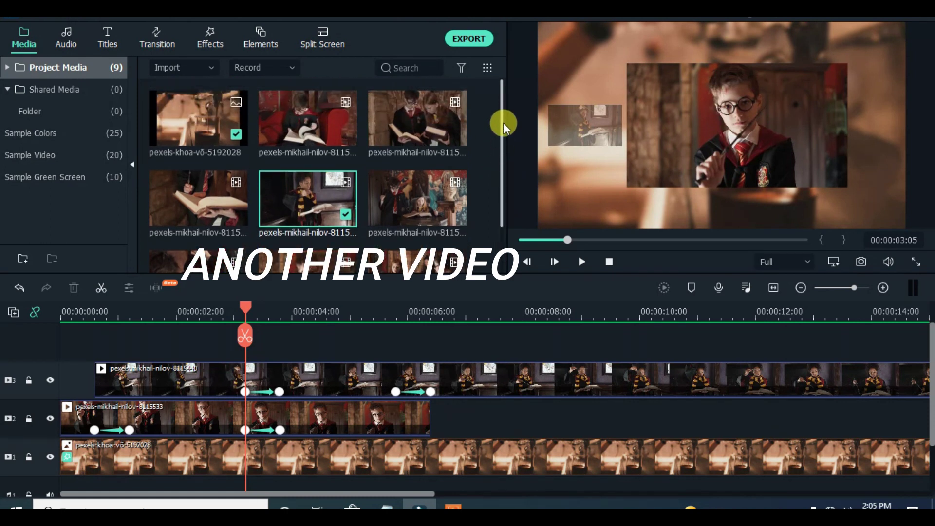
pyautogui.moveTo(414, 120); pyautogui.dragTo(267, 361)
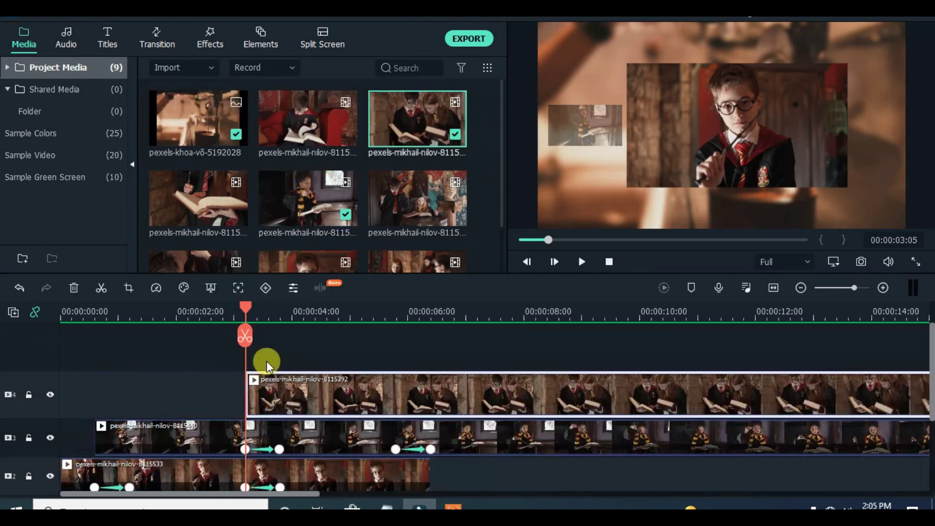
pyautogui.click(14, 312)
pyautogui.moveTo(167, 415)
pyautogui.click(196, 420)
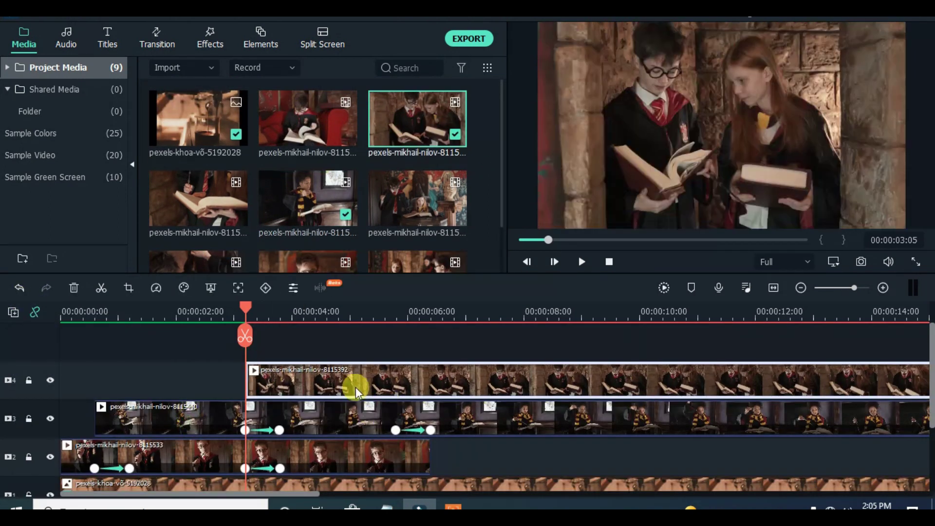
# Add a custom animation keyframe to the 8115392 clip at 00:00:05:20 with scale 20%, X position -199 and opacity 50%.
pyautogui.moveTo(246, 308); pyautogui.dragTo(396, 307)
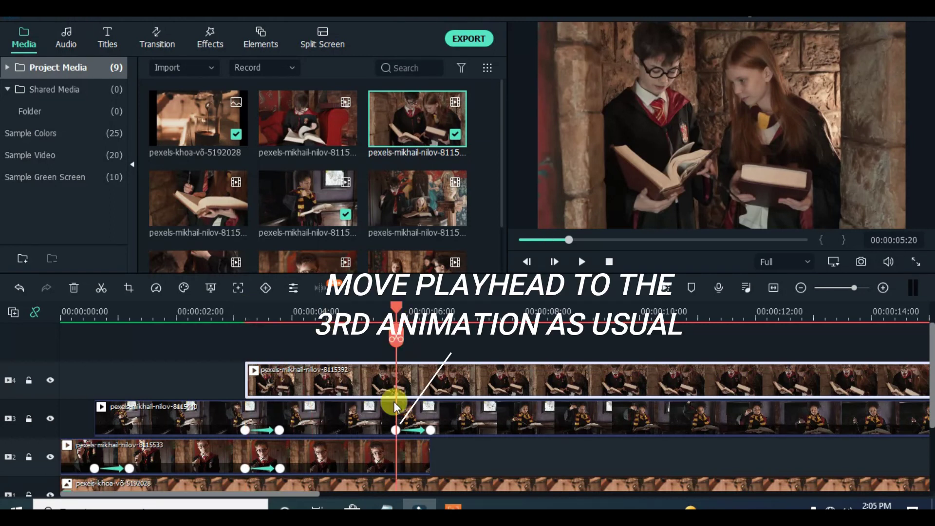
pyautogui.doubleClick(417, 381)
pyautogui.click(151, 117)
pyautogui.click(397, 180)
pyautogui.write('20')
pyautogui.click(175, 208)
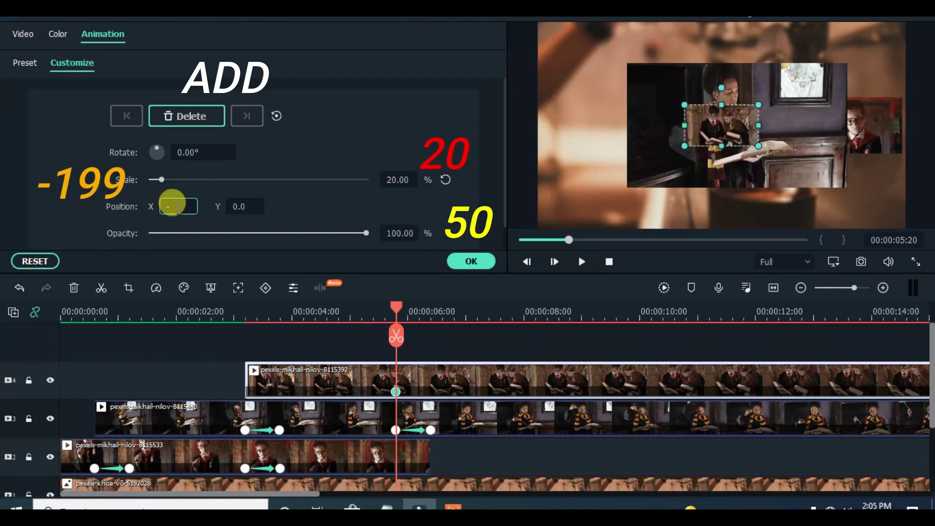
pyautogui.press('Return')
pyautogui.click(389, 228)
pyautogui.write('50')
pyautogui.press('Return')
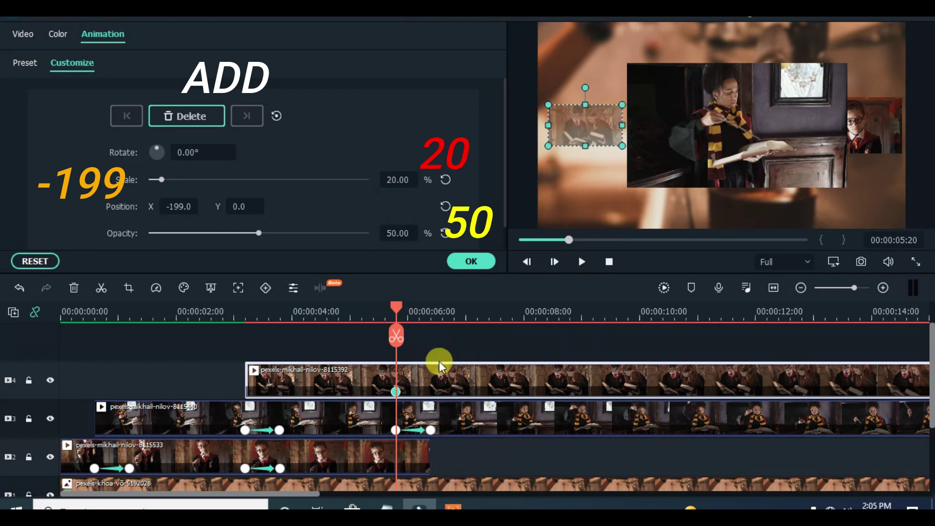
# Add a second keyframe to the 8115392 clip at 00:00:06:10 with scale 60%, X position 23 and opacity 100%.
pyautogui.click(402, 306)
pyautogui.moveTo(402, 307); pyautogui.dragTo(431, 304)
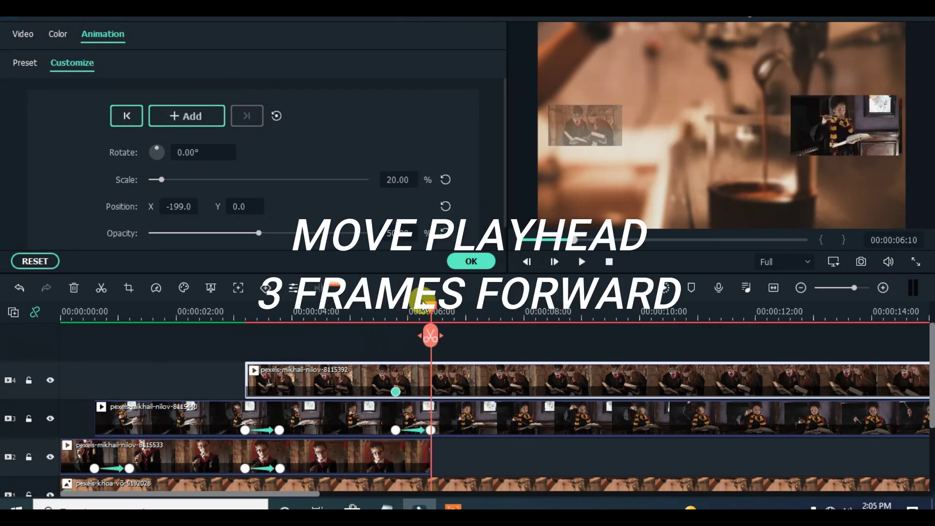
pyautogui.click(393, 180)
pyautogui.write('60')
pyautogui.click(181, 204)
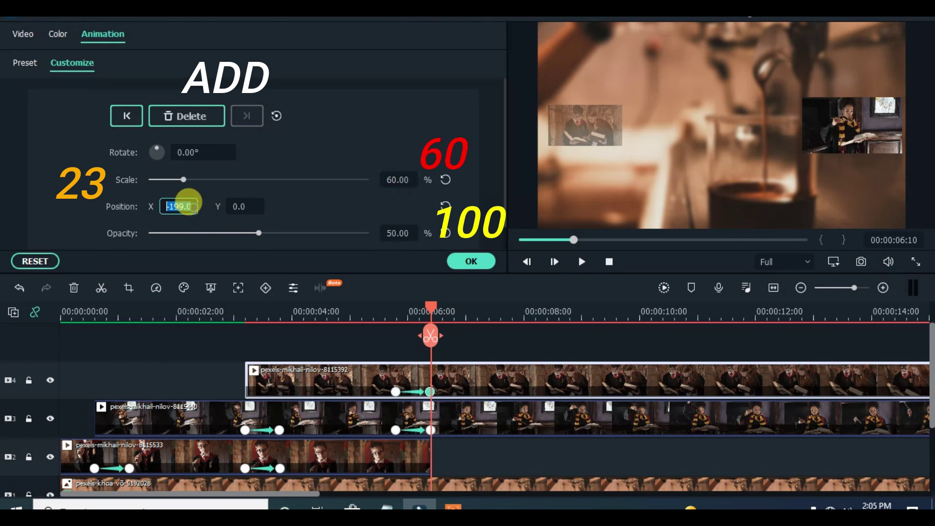
pyautogui.click(392, 233)
pyautogui.write('100')
pyautogui.press('Return')
# Add a hold keyframe to the 8115392 clip at 00:00:08:10 and one at 00:00:09:00 with scale 27% and X position 191.
pyautogui.moveTo(431, 308); pyautogui.dragTo(582, 312)
pyautogui.click(186, 116)
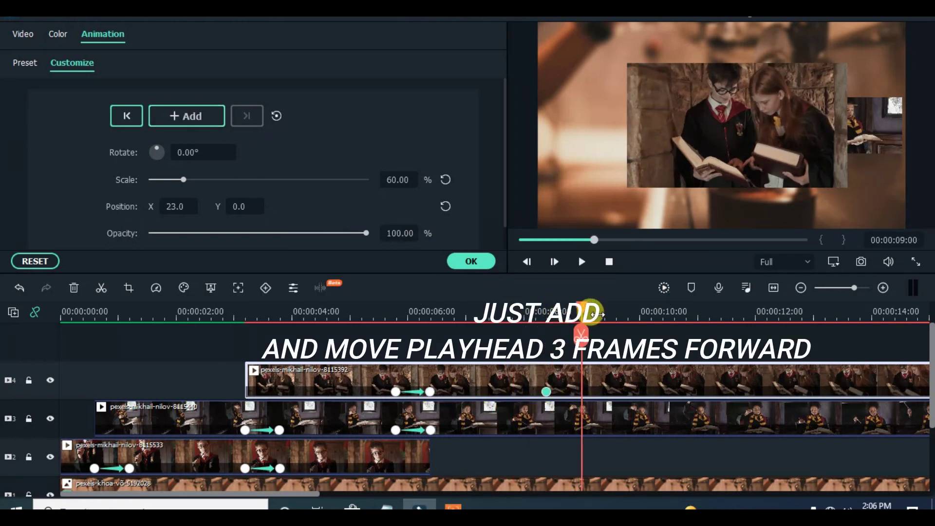
pyautogui.click(187, 115)
pyautogui.click(397, 180)
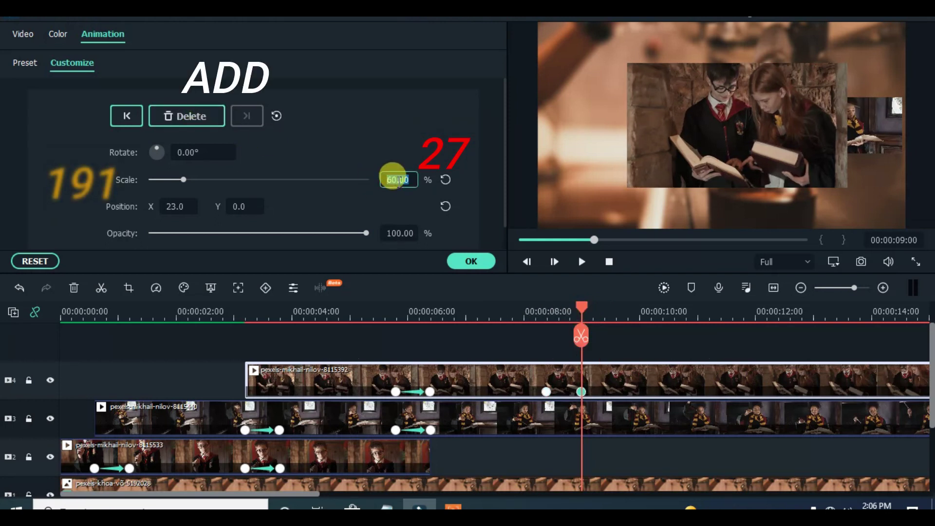
pyautogui.write('27')
pyautogui.click(169, 206)
pyautogui.write('1')
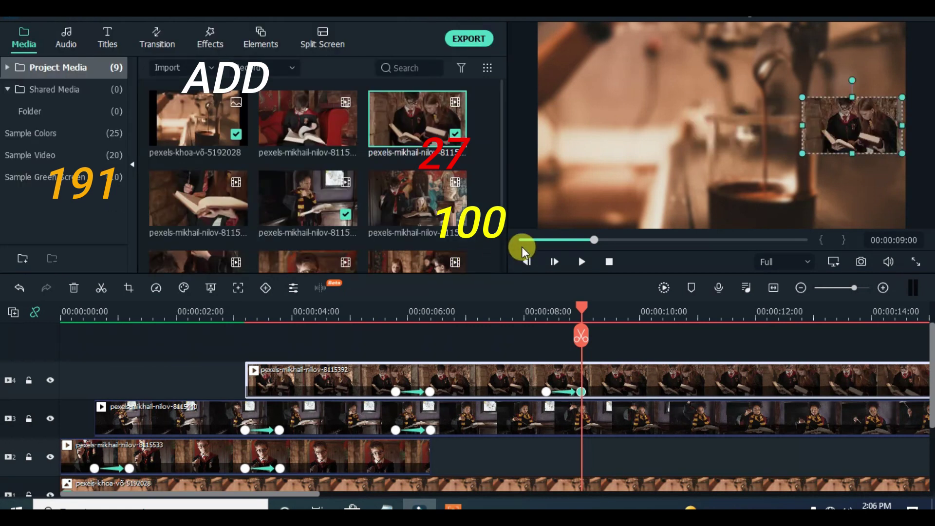
# Split the 8115440 clip at 00:00:09:00, in line with the upper clip's last keyframe, and delete the part after it.
pyautogui.click(586, 422)
pyautogui.click(103, 288)
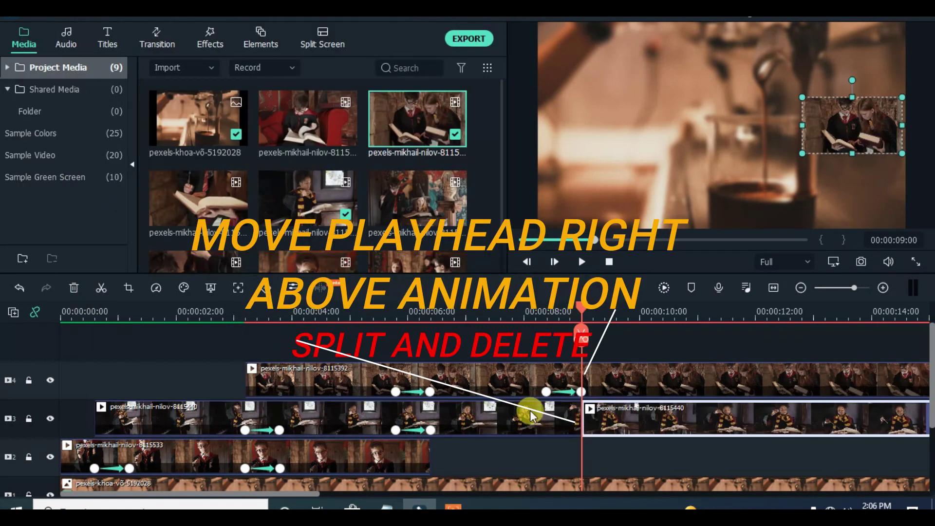
pyautogui.click(74, 288)
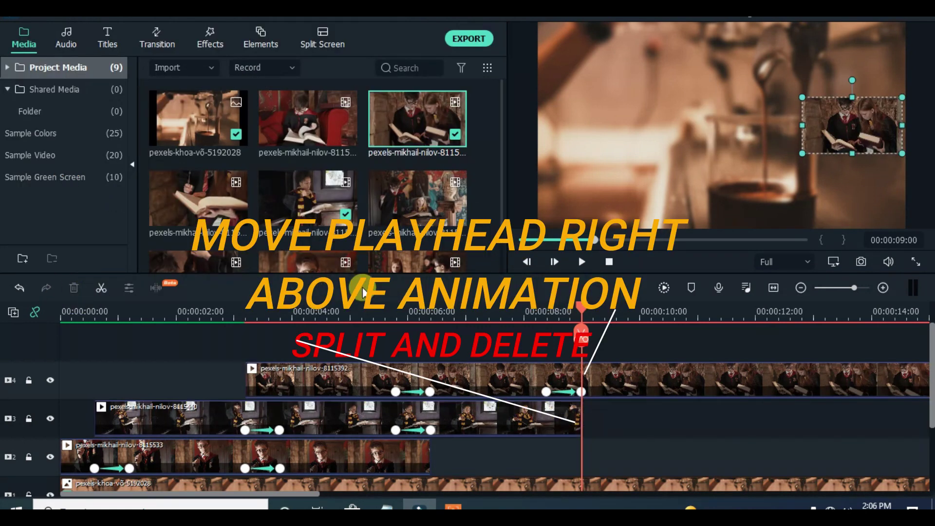
# Play back the timeline to check the animations of all three overlaid clips.
pyautogui.click(581, 262)
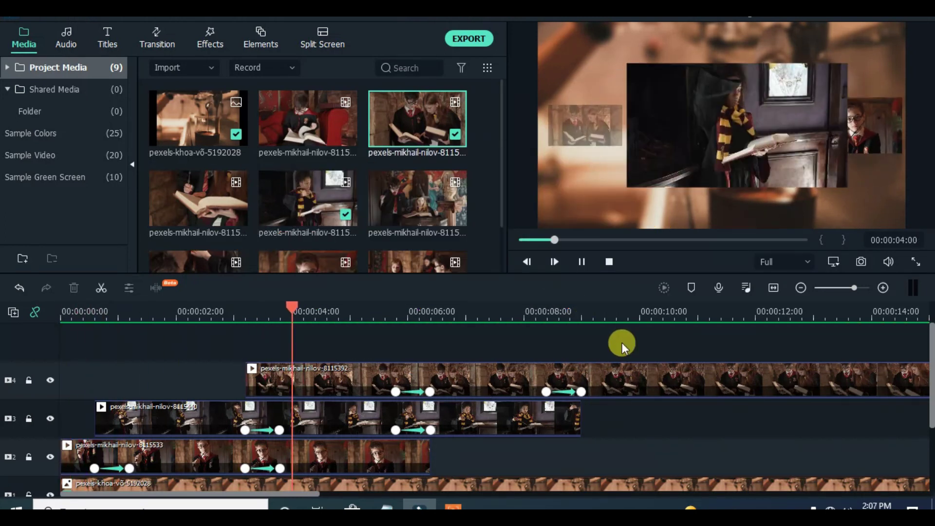
pyautogui.click(581, 261)
# Place the 8115356 clip on a new top track at 00:00:05:19, by the 8115392 clip's first keyframe.
pyautogui.moveTo(482, 308); pyautogui.dragTo(394, 311)
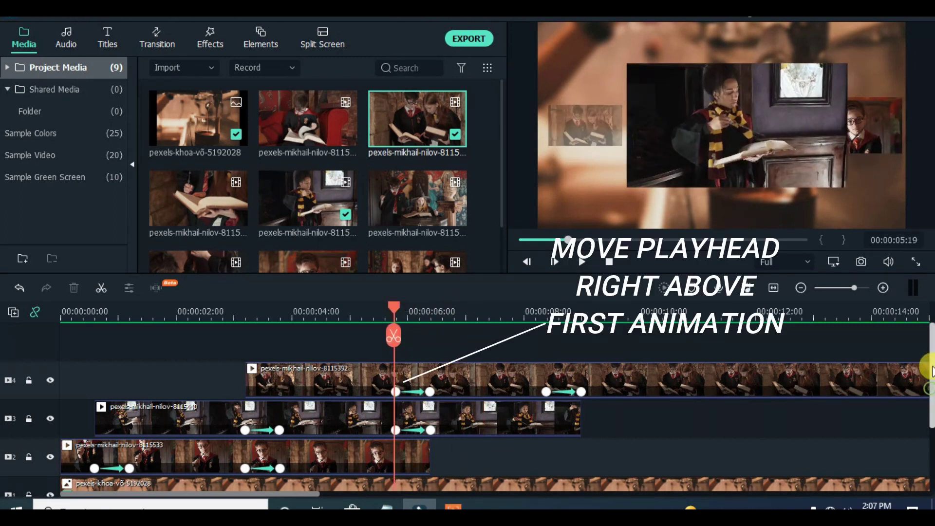
pyautogui.moveTo(283, 124); pyautogui.dragTo(449, 405)
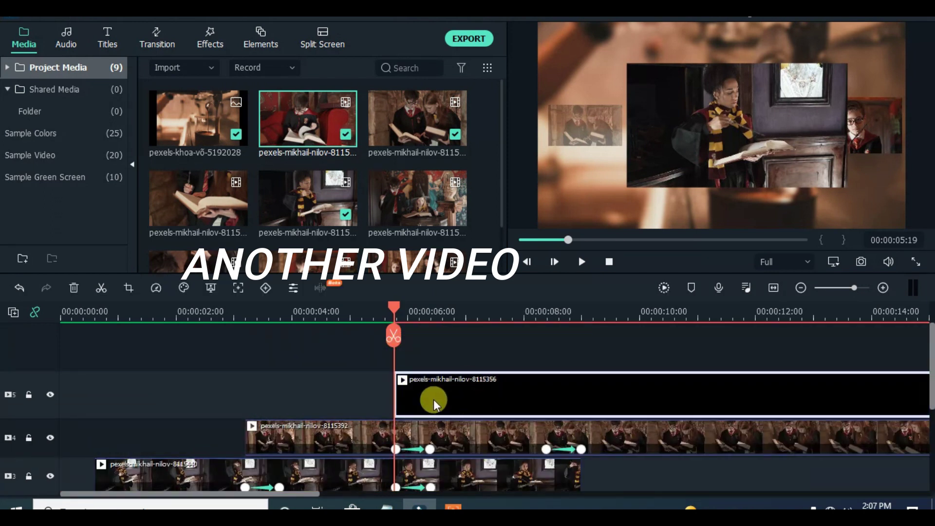
# Add a custom animation keyframe to the 8115356 clip at 00:00:08:10 with scale 20%, X position -199 and opacity 50%.
pyautogui.moveTo(396, 301); pyautogui.dragTo(548, 321)
pyautogui.doubleClick(567, 391)
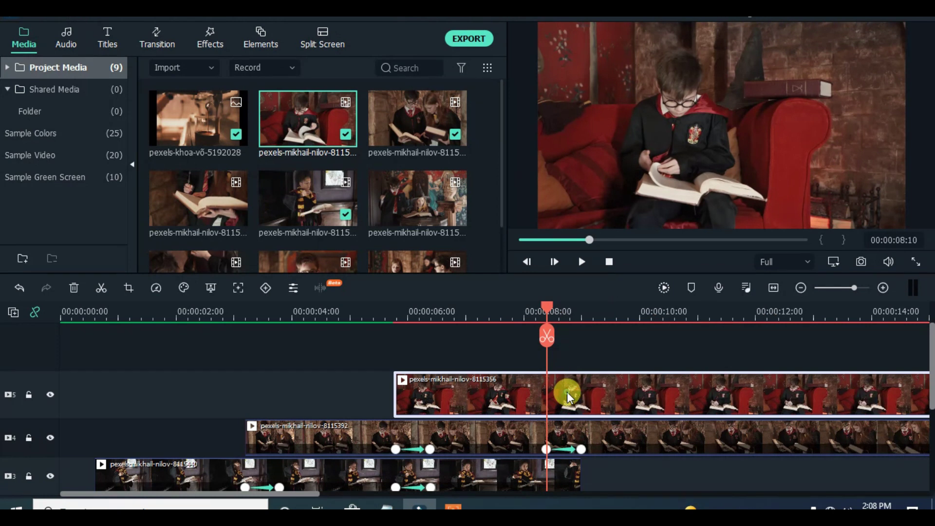
pyautogui.click(179, 115)
pyautogui.click(397, 179)
pyautogui.write('2')
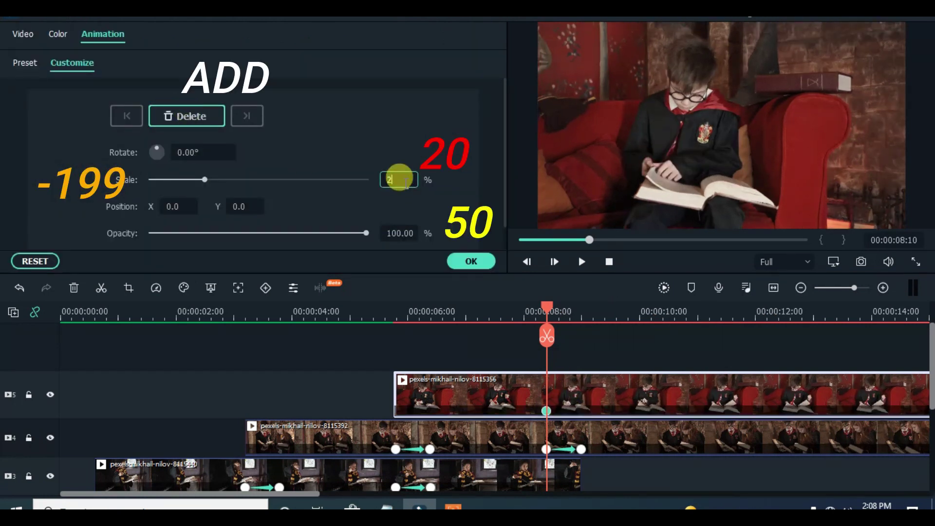
pyautogui.write('0')
pyautogui.click(197, 205)
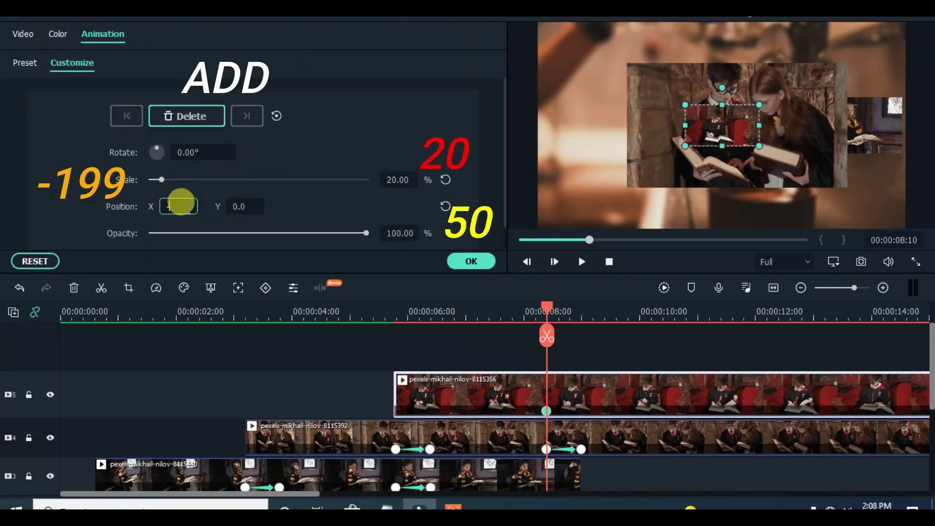
pyautogui.write('-199')
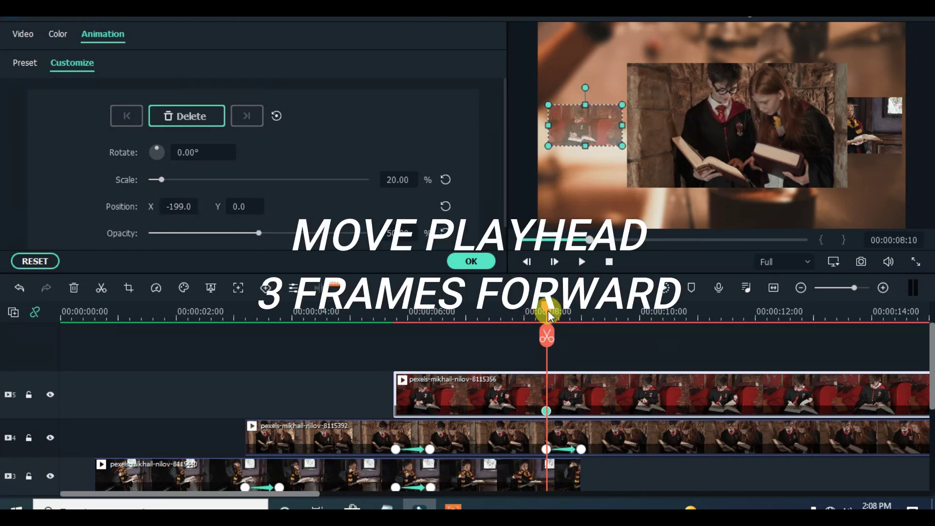
# Add a second keyframe to the 8115356 clip at 00:00:09:00 with scale 60%, X position 23 and opacity 100%.
pyautogui.moveTo(548, 311); pyautogui.dragTo(563, 310)
pyautogui.click(398, 180)
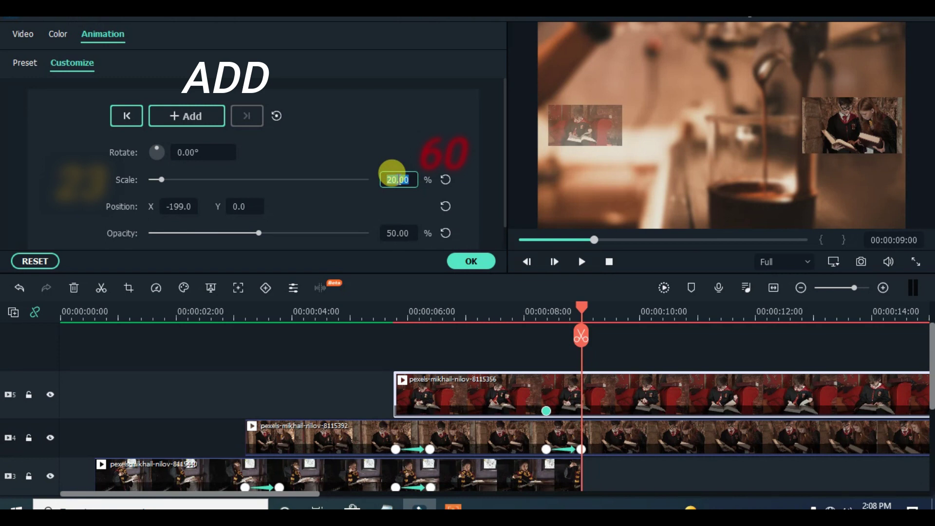
pyautogui.click(187, 207)
pyautogui.write('23')
pyautogui.press('Return')
pyautogui.click(395, 233)
pyautogui.write('100')
pyautogui.press('Return')
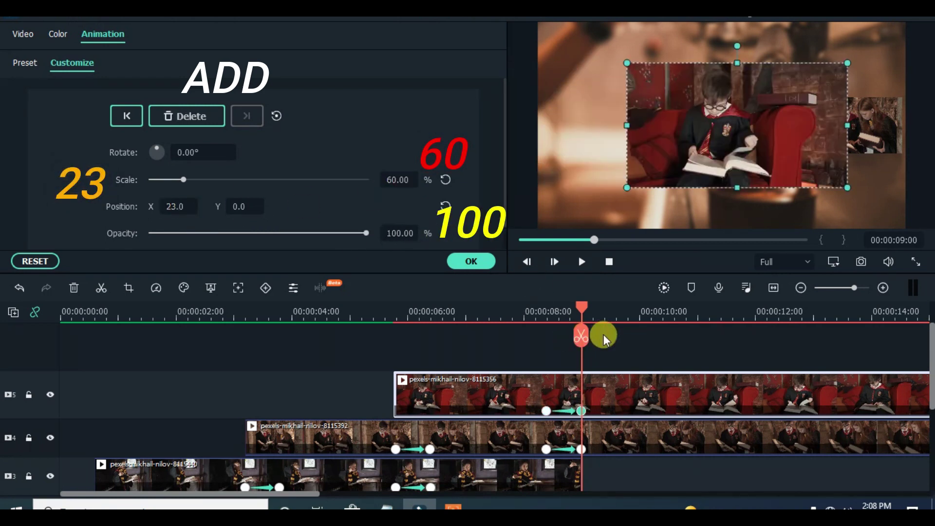
# Add a hold keyframe to the 8115356 clip at 00:00:11:00 and advance the playhead to 00:00:11:15.
pyautogui.scroll(-1, 664, 442)
pyautogui.hscroll(6, 330, 492)
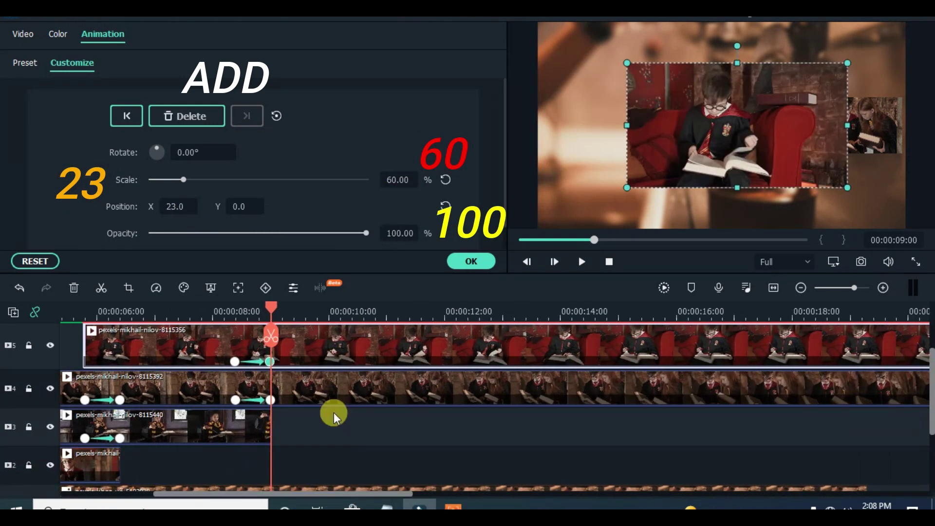
pyautogui.click(281, 307)
pyautogui.moveTo(283, 309); pyautogui.dragTo(385, 312)
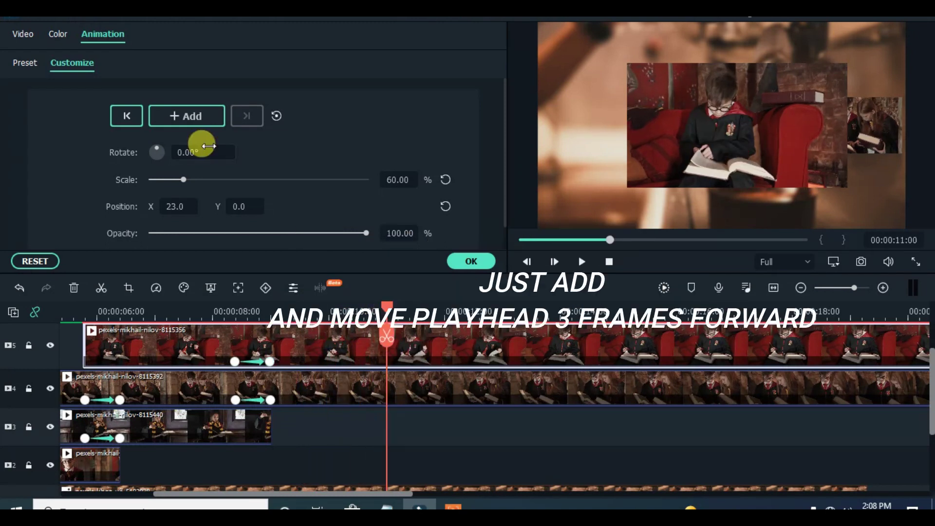
pyautogui.click(203, 120)
pyautogui.press('Right')
pyautogui.press('Right')
pyautogui.press('Right')
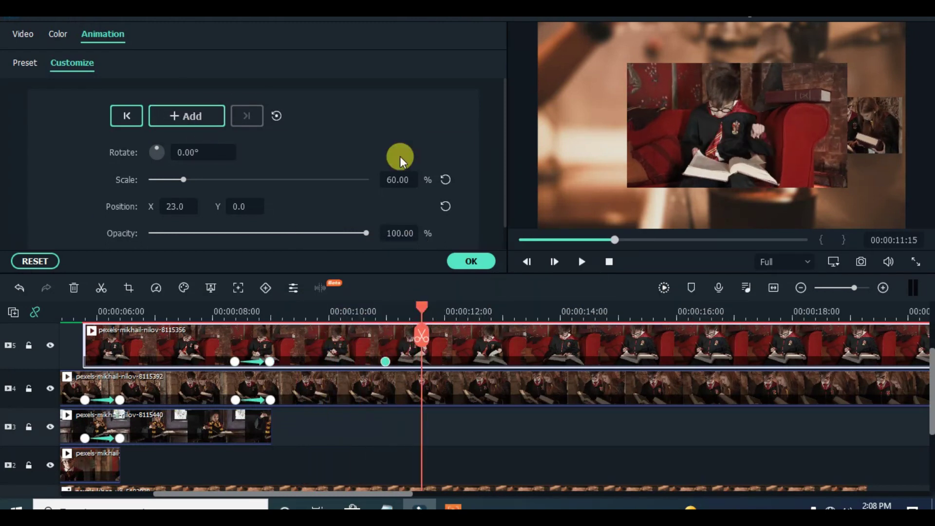
# Add a final keyframe to the 8115356 clip at 00:00:11:15 with scale 27%, X position 191 and opacity 100%.
pyautogui.click(391, 176)
pyautogui.write('27')
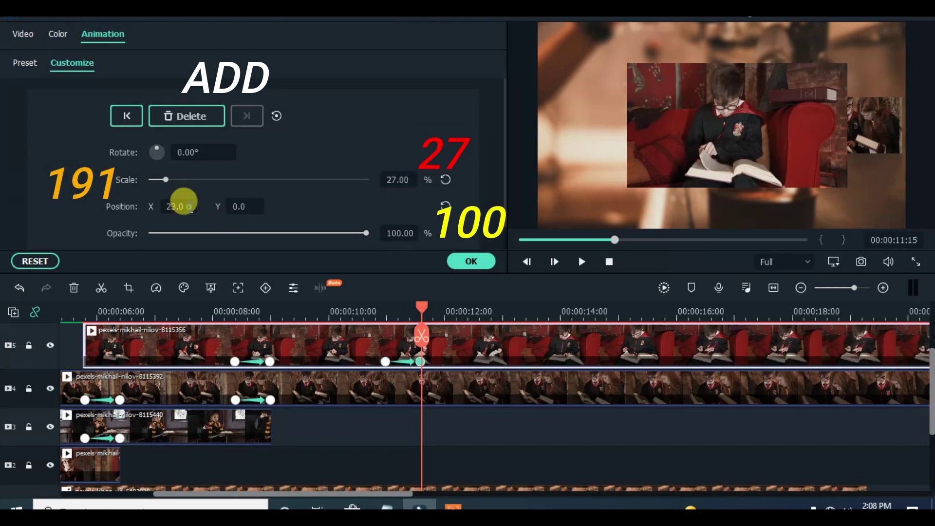
pyautogui.click(183, 202)
pyautogui.write('191')
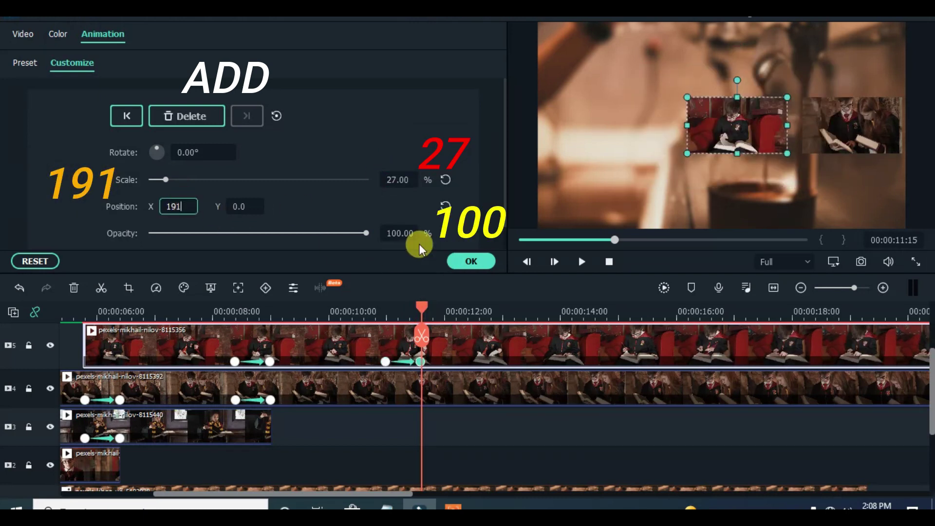
pyautogui.click(471, 261)
# Split the 8115392 clip at 00:00:11:15 and delete the part after the split.
pyautogui.click(437, 390)
pyautogui.click(101, 288)
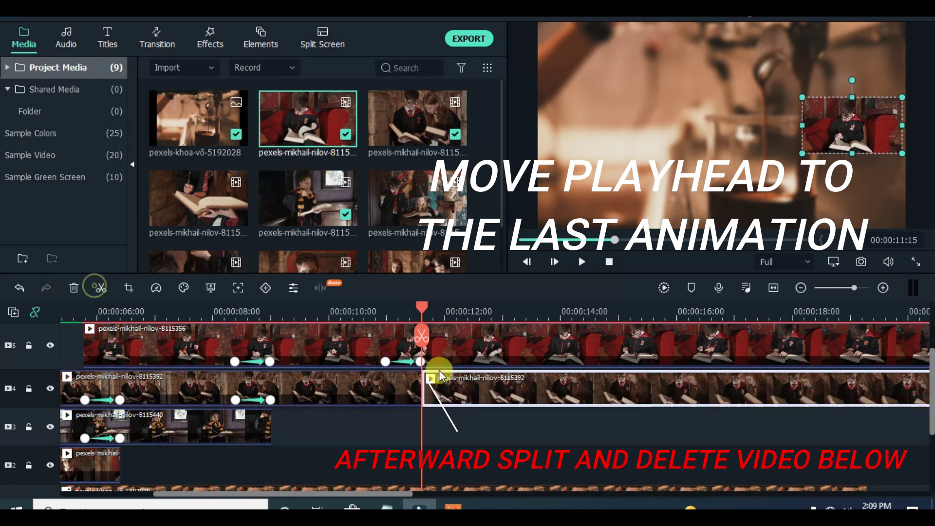
pyautogui.click(74, 287)
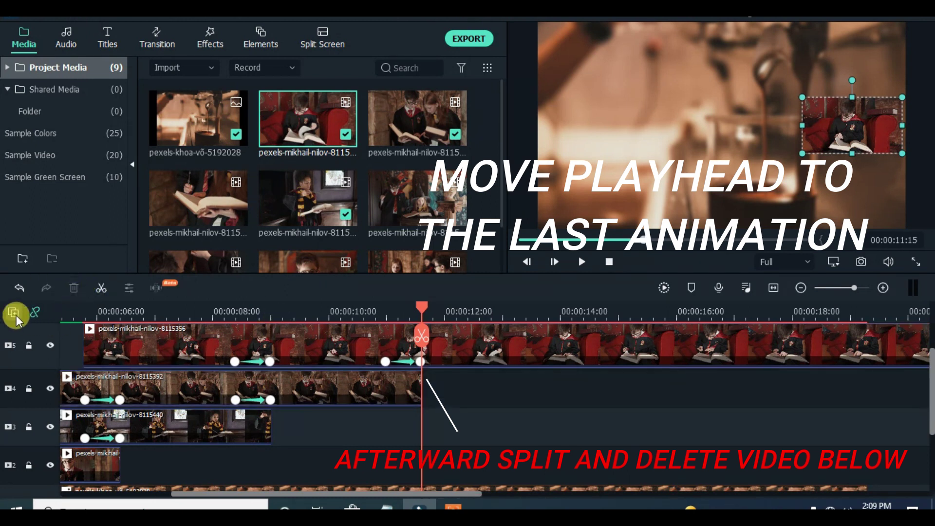
# Reduce the timeline track height, fit the whole project in the timeline and return the playhead to 00:00:00:00.
pyautogui.rightClick(14, 313)
pyautogui.moveTo(83, 416)
pyautogui.click(195, 441)
pyautogui.click(774, 288)
pyautogui.moveTo(416, 322); pyautogui.dragTo(63, 321)
pyautogui.scroll(1, 928, 397)
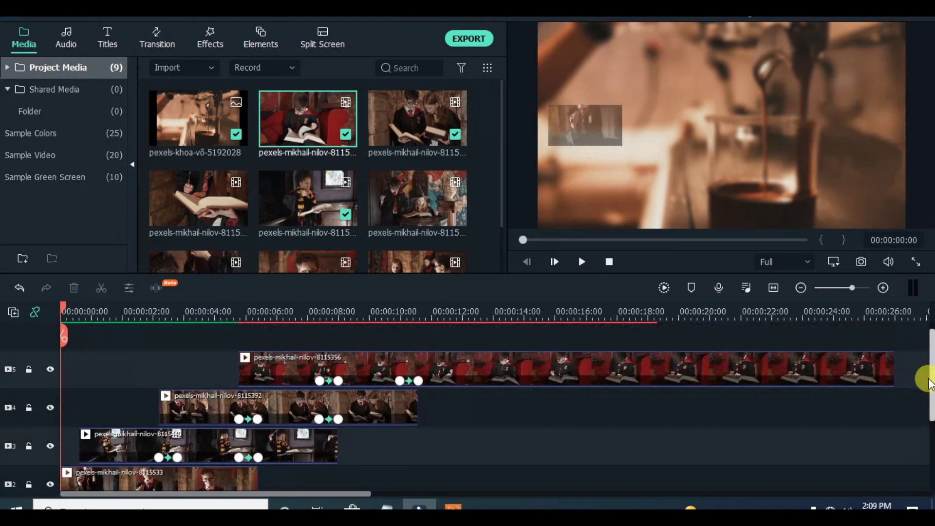
# Place the 8115397 clip on a new top track at 00:00:08:10, by the 8115356 clip's first keyframe.
pyautogui.scroll(3, 319, 313)
pyautogui.moveTo(63, 307); pyautogui.dragTo(451, 316)
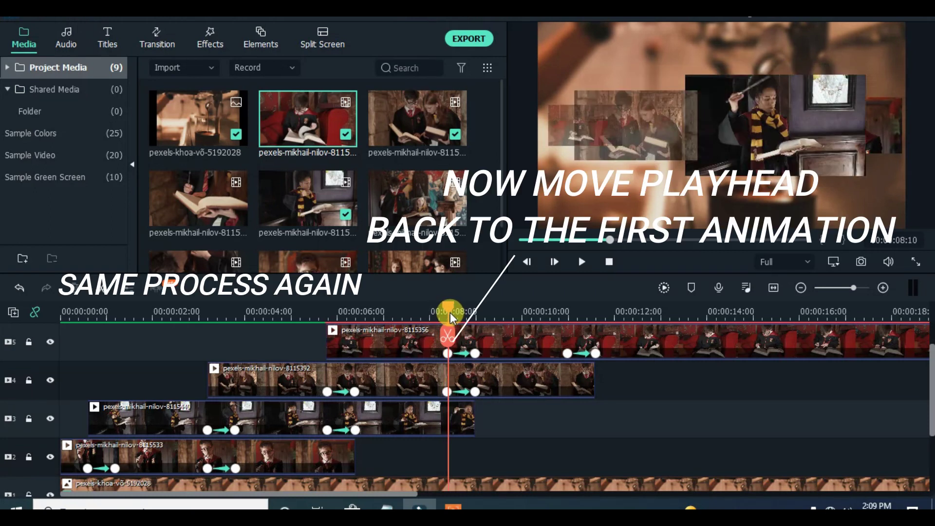
pyautogui.scroll(1, 927, 400)
pyautogui.click(183, 194)
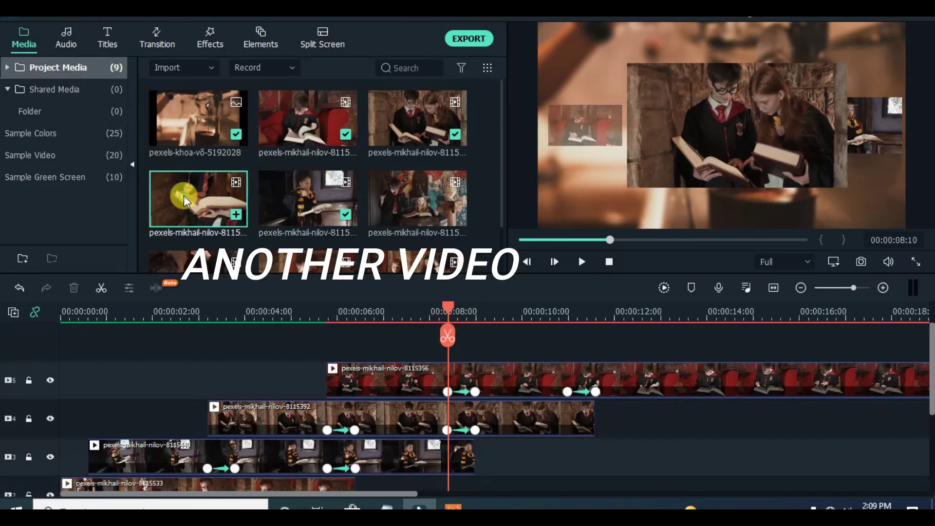
pyautogui.moveTo(171, 200); pyautogui.dragTo(492, 382)
# Add a custom animation keyframe to the 8115397 clip at 00:00:11:00 with scale 20%, X position -199 and opacity 50%.
pyautogui.moveTo(447, 309); pyautogui.dragTo(563, 312)
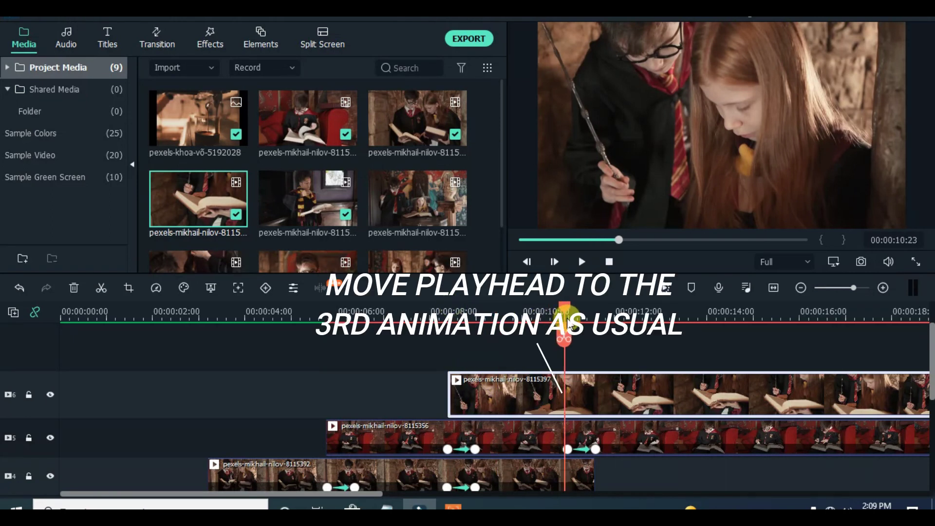
pyautogui.doubleClick(583, 400)
pyautogui.click(187, 116)
pyautogui.doubleClick(399, 180)
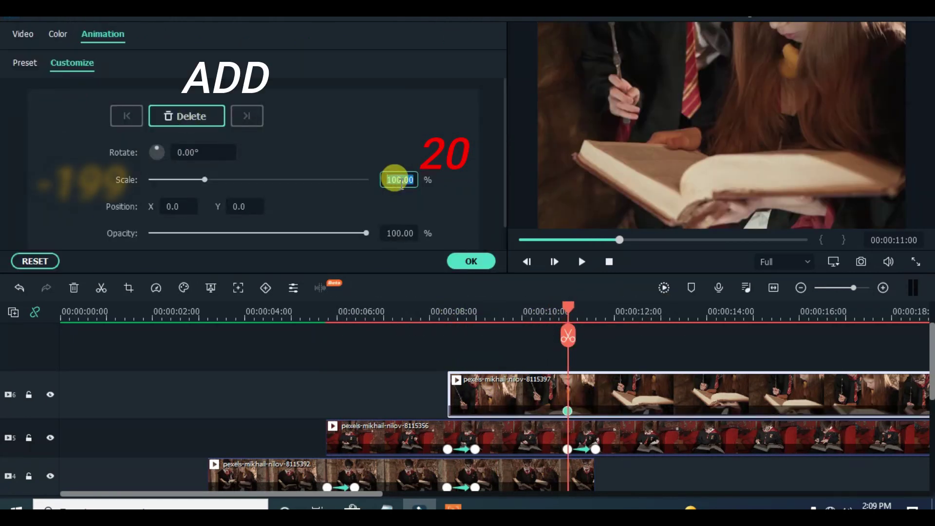
pyautogui.write('-199')
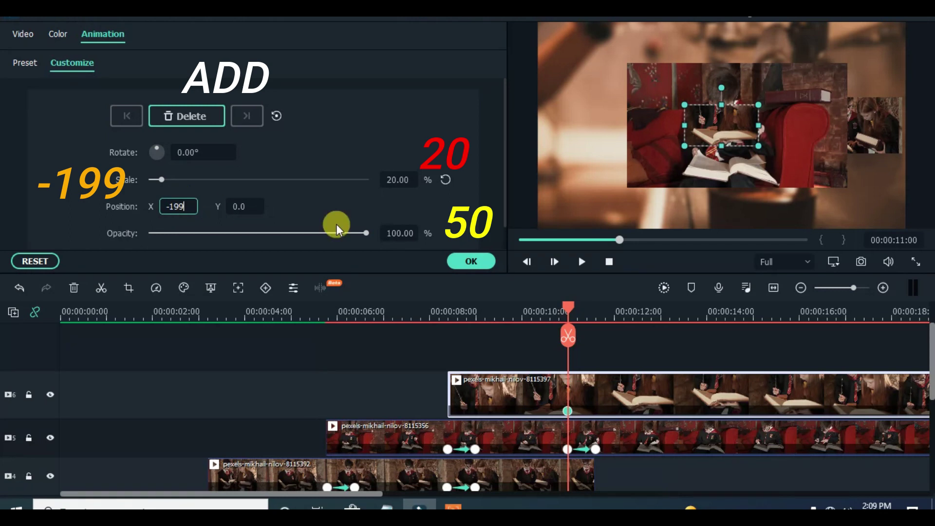
pyautogui.write('50')
pyautogui.press('Return')
# Add a second keyframe to the 8115397 clip at 00:00:11:15 with scale 60%, X position 23 and opacity 100%.
pyautogui.moveTo(568, 306); pyautogui.dragTo(596, 306)
pyautogui.doubleClick(398, 179)
pyautogui.write('60')
pyautogui.doubleClick(178, 206)
pyautogui.write('23100')
pyautogui.press('Return')
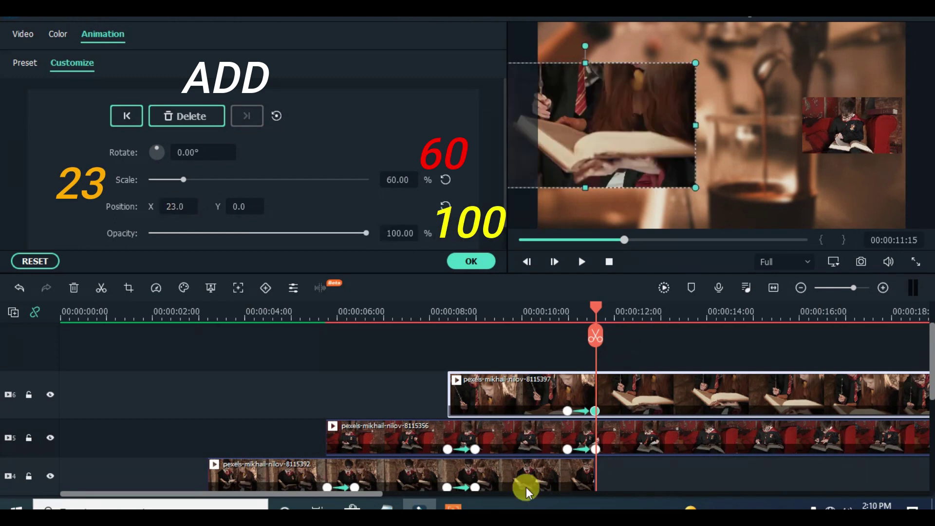
# Add a hold keyframe to the 8115397 clip at 00:00:13:15 and advance the playhead to 00:00:14:05.
pyautogui.moveTo(930, 375); pyautogui.dragTo(929, 389)
pyautogui.moveTo(374, 494); pyautogui.dragTo(463, 494)
pyautogui.moveTo(355, 302); pyautogui.dragTo(479, 312)
pyautogui.click(197, 116)
# Add a final keyframe to the 8115397 clip at 00:00:14:05 with scale 27%, X position 191 and opacity 100%.
pyautogui.click(398, 179)
pyautogui.write('27')
pyautogui.press('Return')
pyautogui.click(187, 203)
pyautogui.write('1')
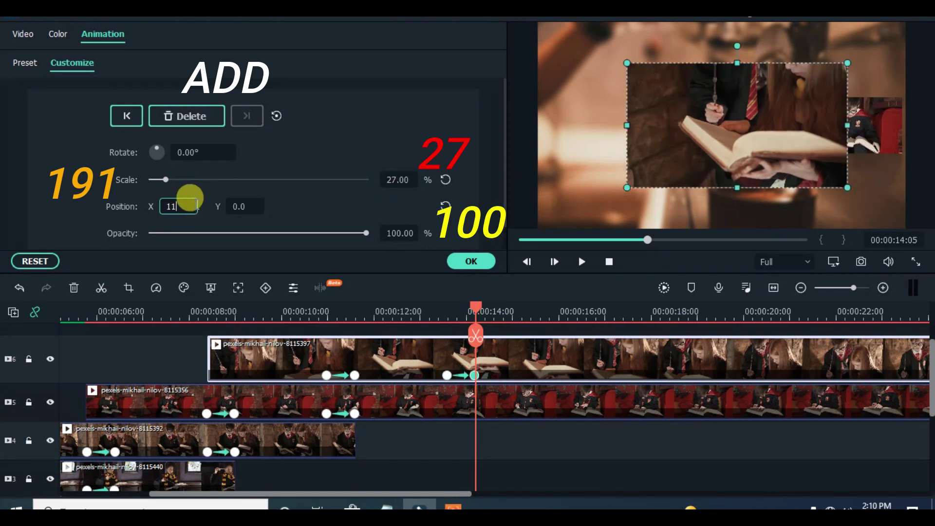
pyautogui.write('91')
pyautogui.click(470, 261)
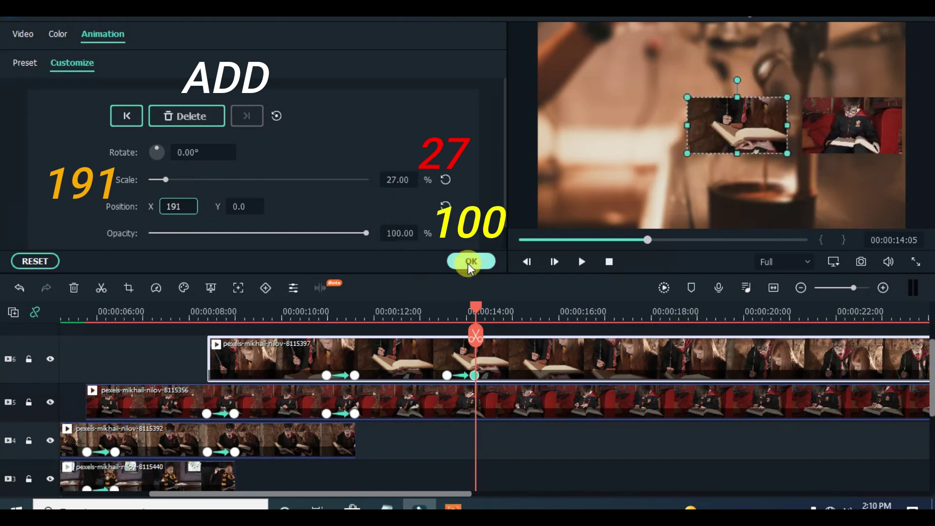
# Split the 8115356 clip at 00:00:14:05 and delete the part after the split.
pyautogui.click(485, 399)
pyautogui.click(491, 407)
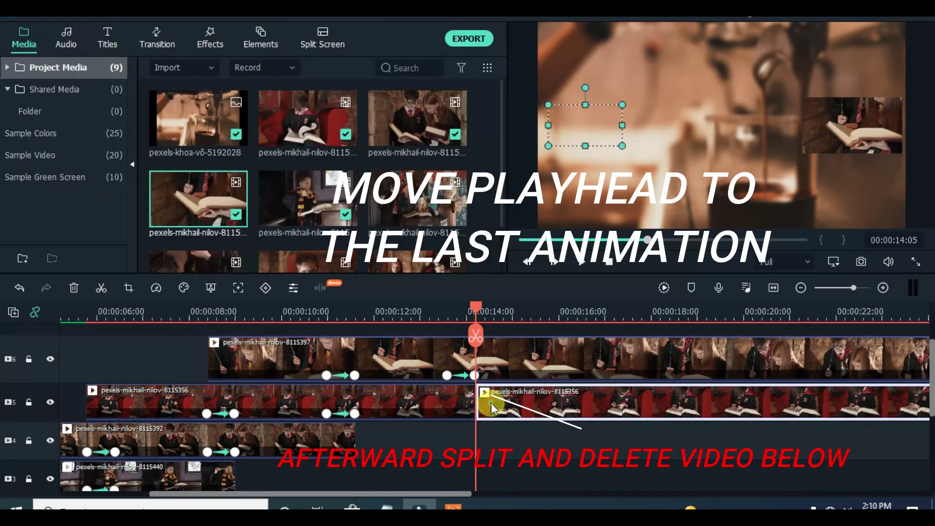
pyautogui.press('Delete')
# Place the 8115453 clip on a new top track at 00:00:11:00, by the 8115397 clip's first keyframe.
pyautogui.moveTo(476, 307); pyautogui.dragTo(345, 310)
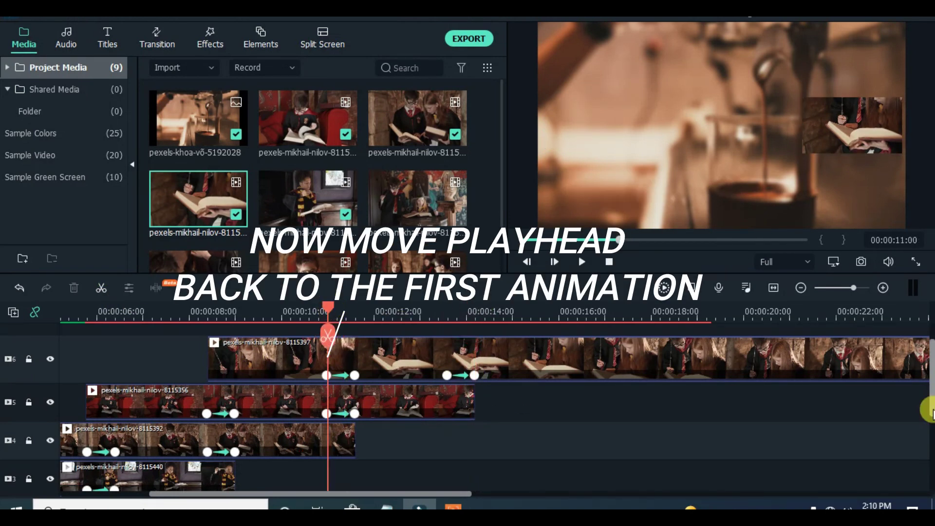
pyautogui.scroll(1, 927, 409)
pyautogui.moveTo(407, 197); pyautogui.dragTo(383, 354)
# Add a custom animation keyframe to the 8115453 clip at 00:00:13:15 with scale 20%, X position -199 and opacity 50%.
pyautogui.moveTo(329, 308); pyautogui.dragTo(449, 317)
pyautogui.doubleClick(470, 395)
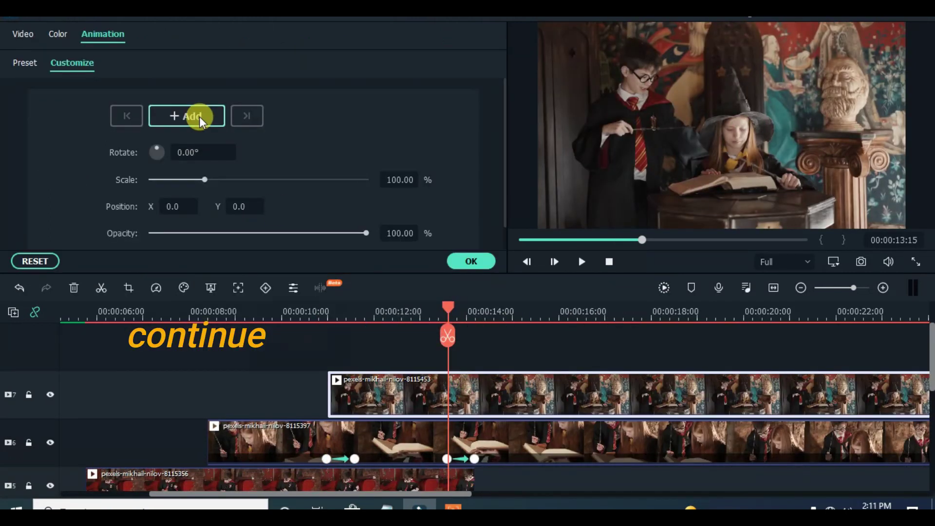
pyautogui.click(199, 116)
pyautogui.click(398, 179)
pyautogui.write('20')
pyautogui.click(179, 207)
pyautogui.write('-199')
pyautogui.click(392, 233)
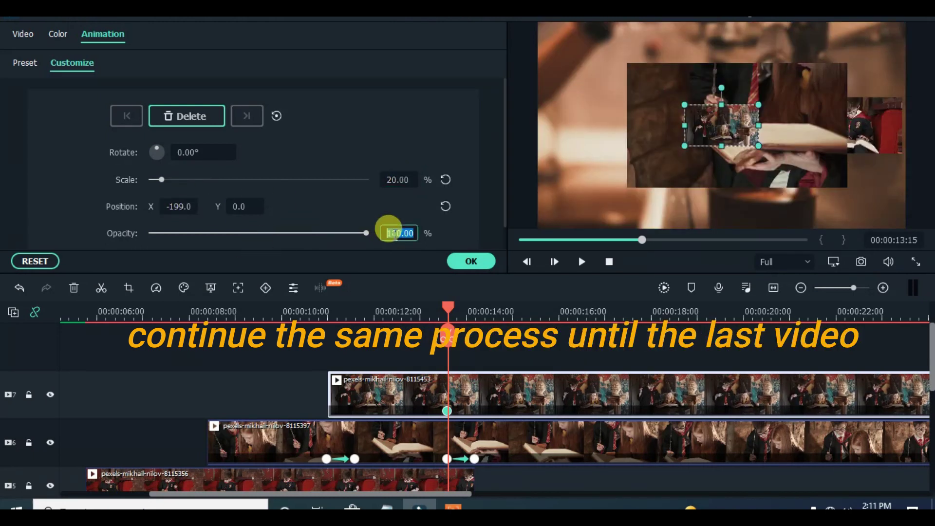
pyautogui.write('50')
# Add a keyframe to the 8115453 clip at 00:00:14:05 with scale 60%, X position 23 and opacity 100%, plus a hold keyframe at about 00:00:16:05.
pyautogui.moveTo(448, 306); pyautogui.dragTo(595, 314)
pyautogui.click(397, 179)
pyautogui.write('60')
pyautogui.click(194, 205)
pyautogui.write('23')
pyautogui.click(445, 234)
# Add a final keyframe to the 8115453 clip at 00:00:16:20 with scale 27% and X position 191.
pyautogui.click(390, 177)
pyautogui.write('2')
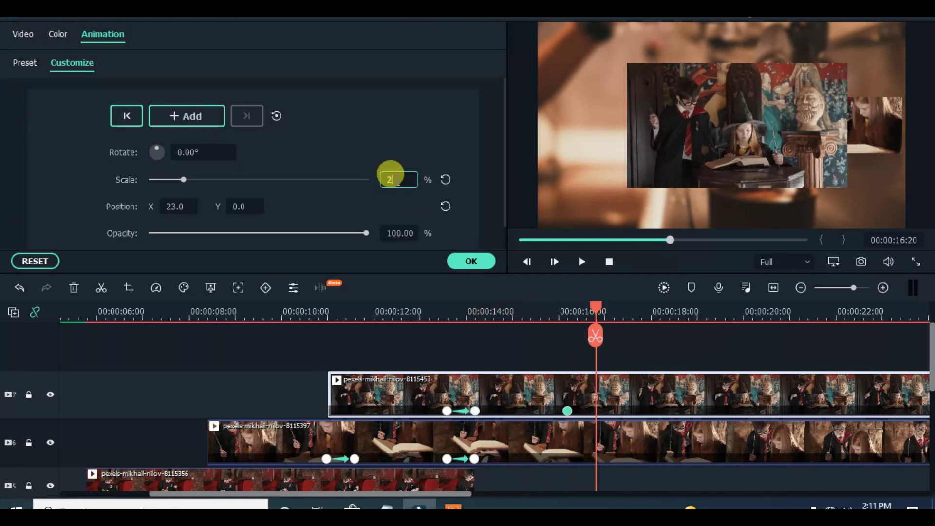
pyautogui.write('7')
pyautogui.click(176, 203)
pyautogui.write('19')
pyautogui.click(470, 260)
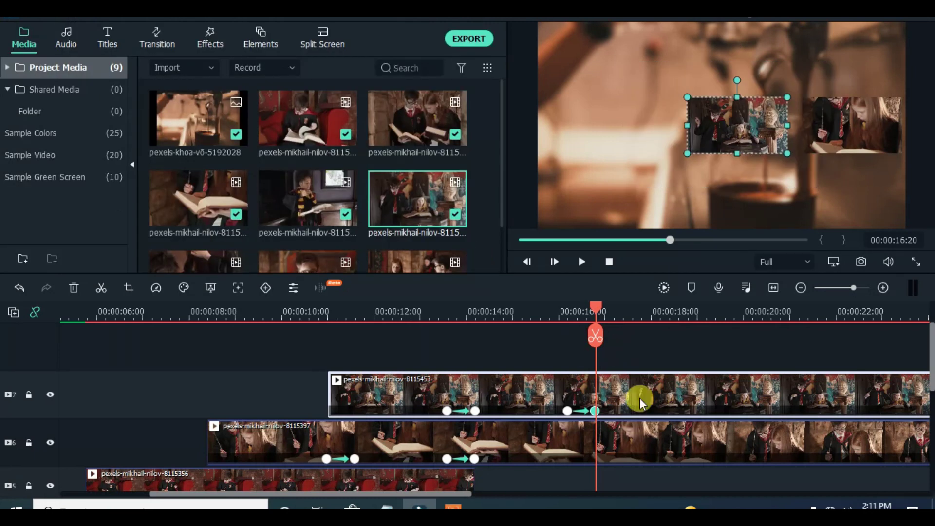
# Split the 8115397 clip at 00:00:16:20 and delete the part after the split.
pyautogui.hotkey('ctrl', 'b')
pyautogui.click(74, 289)
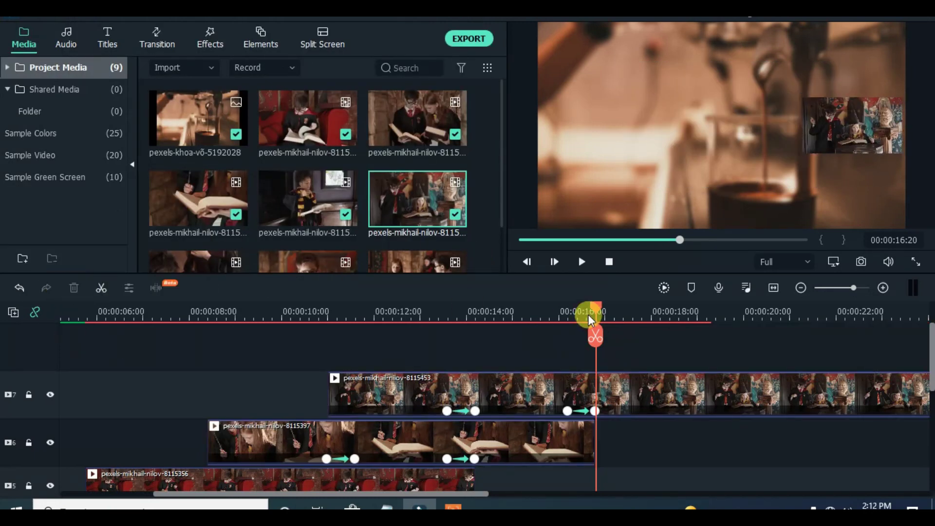
# Place the 8115498 clip on a new top track at 00:00:13:15, by the 8115453 clip's first keyframe.
pyautogui.moveTo(594, 324); pyautogui.dragTo(448, 330)
pyautogui.scroll(-3, 493, 159)
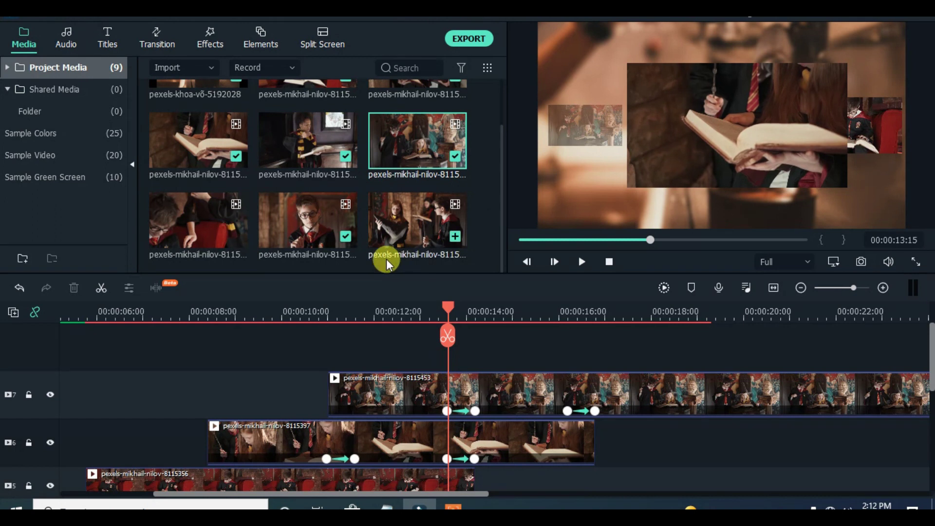
pyautogui.moveTo(167, 215); pyautogui.dragTo(591, 387)
# Add a custom keyframe to the 8115498 clip at 00:00:16:04 with scale 20%, opacity 50% and the earlier clips' starting X position.
pyautogui.moveTo(463, 306); pyautogui.dragTo(566, 313)
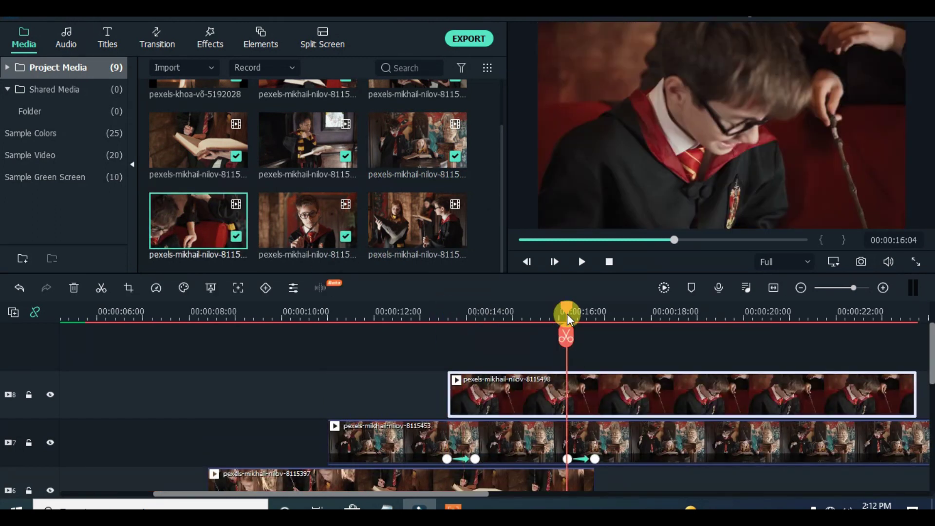
pyautogui.doubleClick(576, 392)
pyautogui.click(187, 116)
pyautogui.click(395, 179)
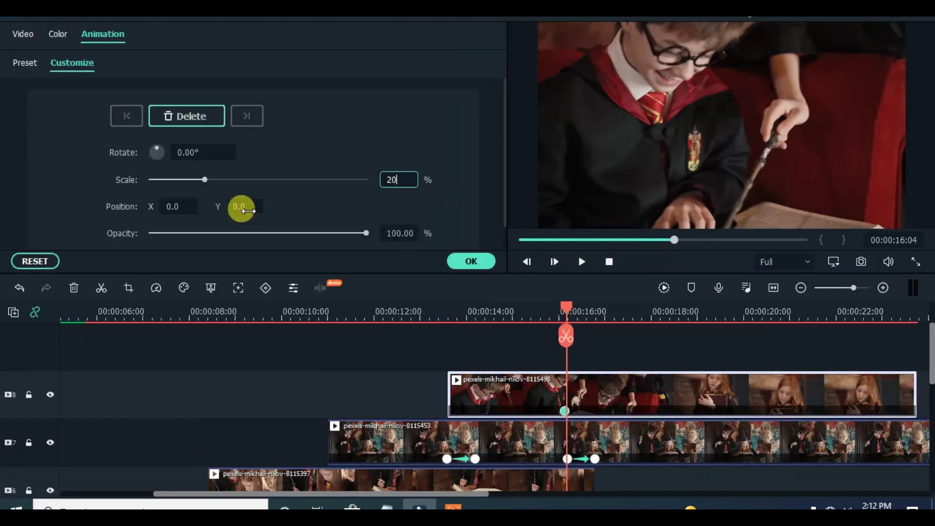
pyautogui.write('20')
pyautogui.click(179, 206)
pyautogui.write('50')
pyautogui.press('Return')
# Add a second keyframe to the 8115498 clip at about 00:00:16:20 with scale 60%, X position 23 and opacity 100%.
pyautogui.moveTo(565, 309); pyautogui.dragTo(689, 305)
pyautogui.click(393, 179)
pyautogui.write('60')
pyautogui.press('Return')
pyautogui.click(177, 206)
pyautogui.write('23')
pyautogui.click(445, 232)
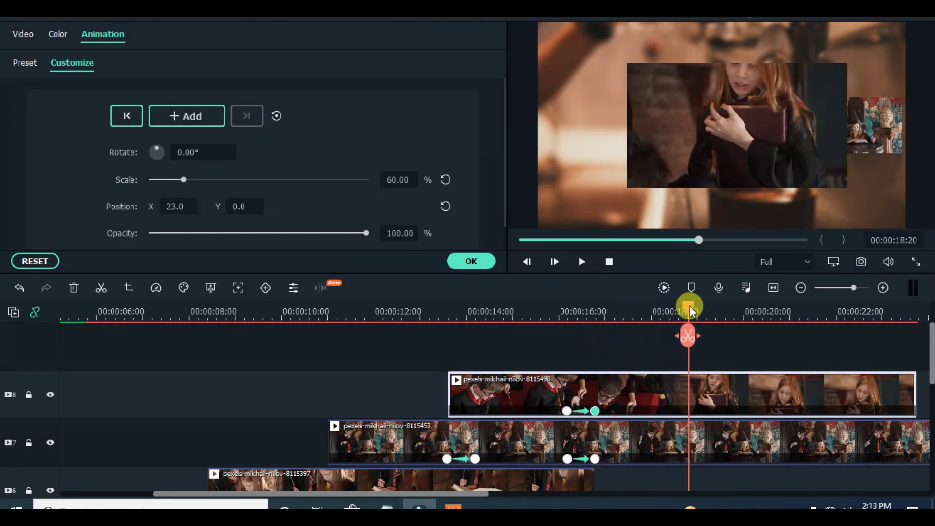
pyautogui.click(395, 180)
pyautogui.write('27')
pyautogui.click(177, 206)
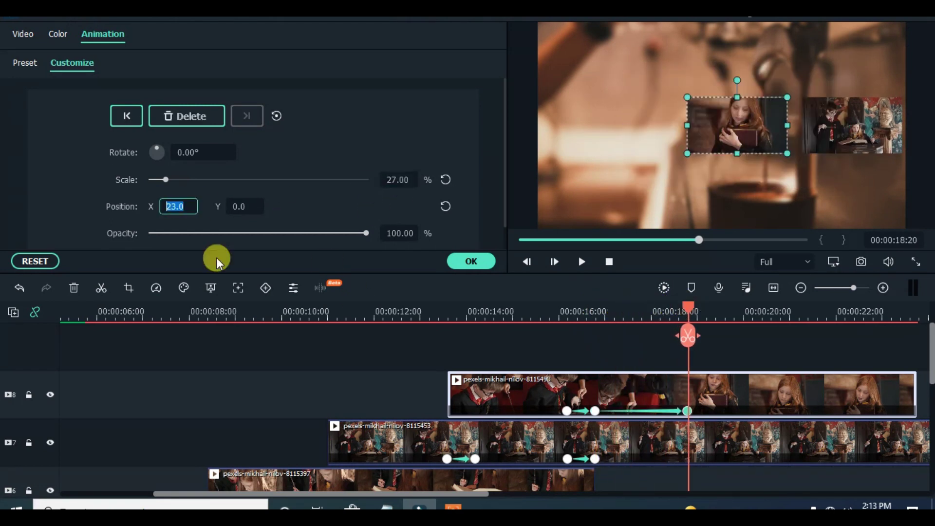
# Make the 8115498 clip's keyframe at 00:00:18:20 a hold and add a final one at 00:00:19:10 with scale 27% and the earlier clips' end position.
pyautogui.click(172, 117)
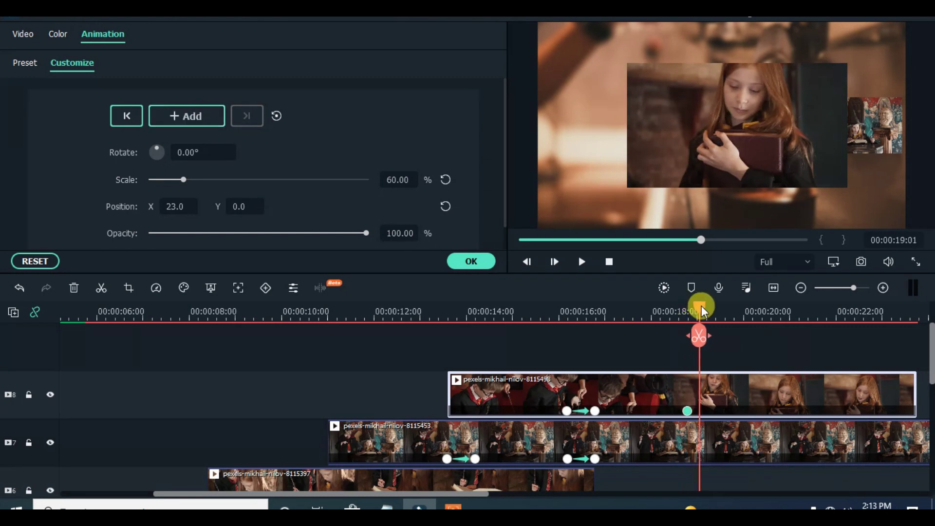
pyautogui.click(392, 180)
pyautogui.write('27')
pyautogui.click(172, 204)
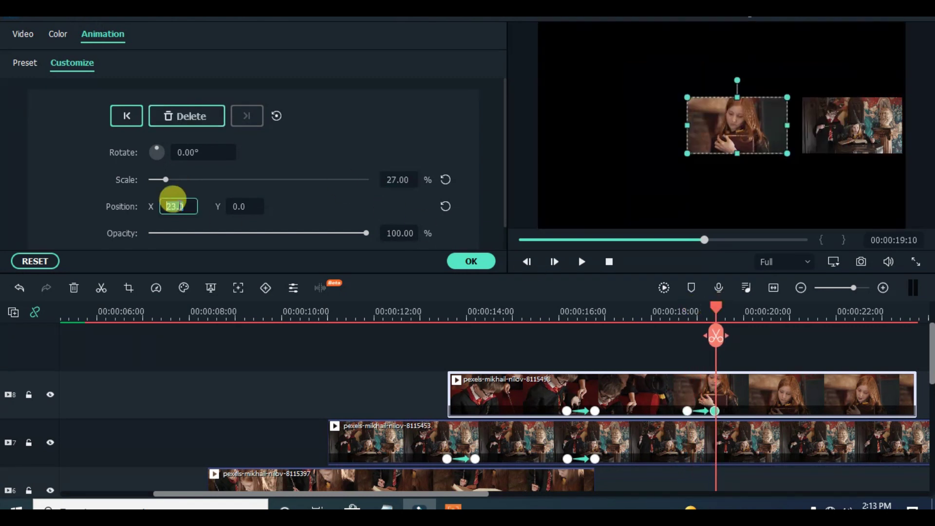
pyautogui.click(465, 262)
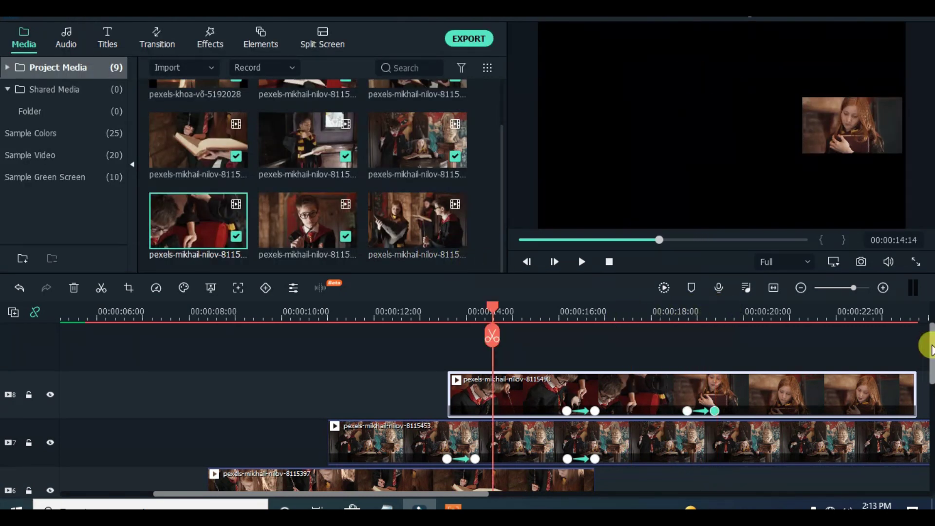
# Split the 8115453 clip at the 8115498 clip's last keyframe, 00:00:19:09, and delete the part after the split.
pyautogui.moveTo(927, 348); pyautogui.dragTo(929, 357)
pyautogui.click(722, 407)
pyautogui.click(102, 288)
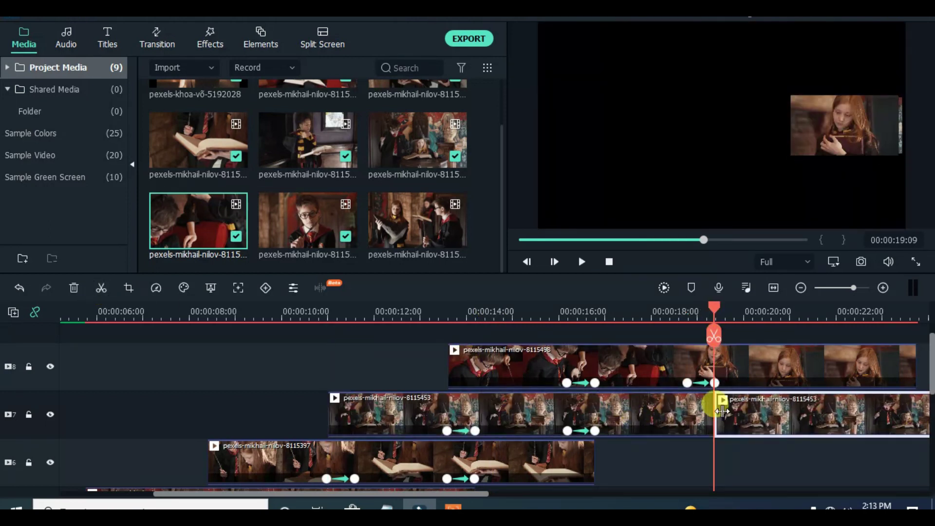
pyautogui.click(73, 288)
# Fit the whole project in the timeline, set the track height and return the playhead to 00:00:00:00.
pyautogui.moveTo(928, 363); pyautogui.dragTo(930, 433)
pyautogui.click(775, 289)
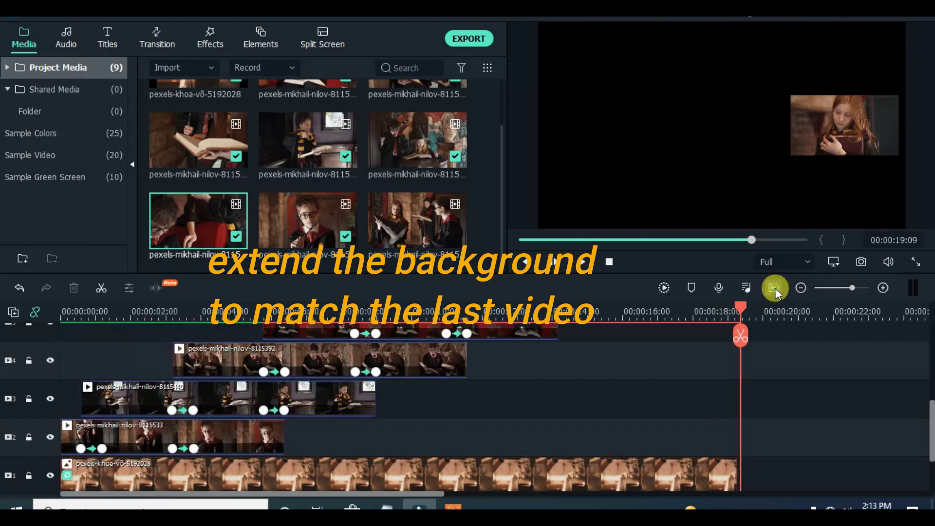
pyautogui.moveTo(740, 308); pyautogui.dragTo(10, 309)
pyautogui.rightClick(10, 309)
pyautogui.click(119, 413)
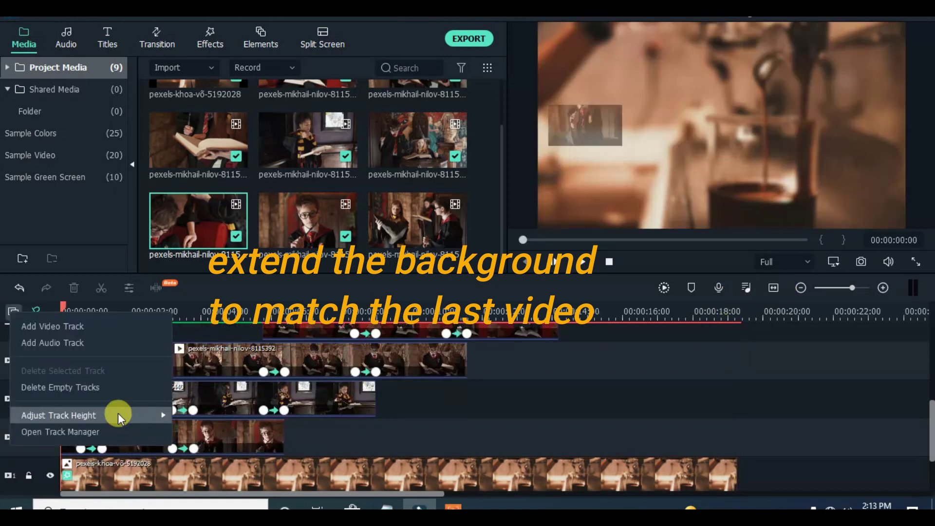
pyautogui.click(197, 416)
pyautogui.scroll(3, 922, 438)
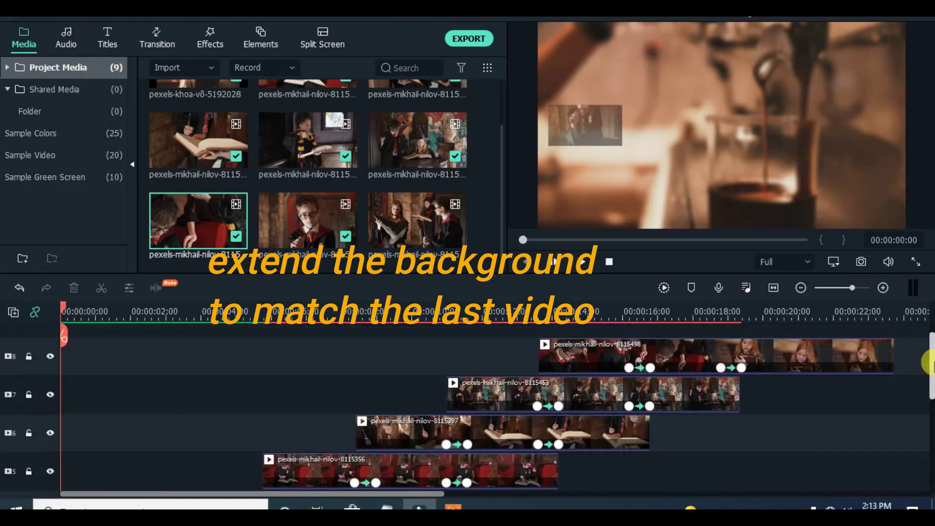
# Extend the background image 5192028 on the lowest track to match the end of the 8115498 clip.
pyautogui.click(706, 457)
pyautogui.moveTo(738, 456); pyautogui.dragTo(928, 434)
pyautogui.moveTo(902, 466)
pyautogui.mouseDown()
pyautogui.moveTo(886, 467)
pyautogui.moveTo(899, 461)
pyautogui.mouseUp()
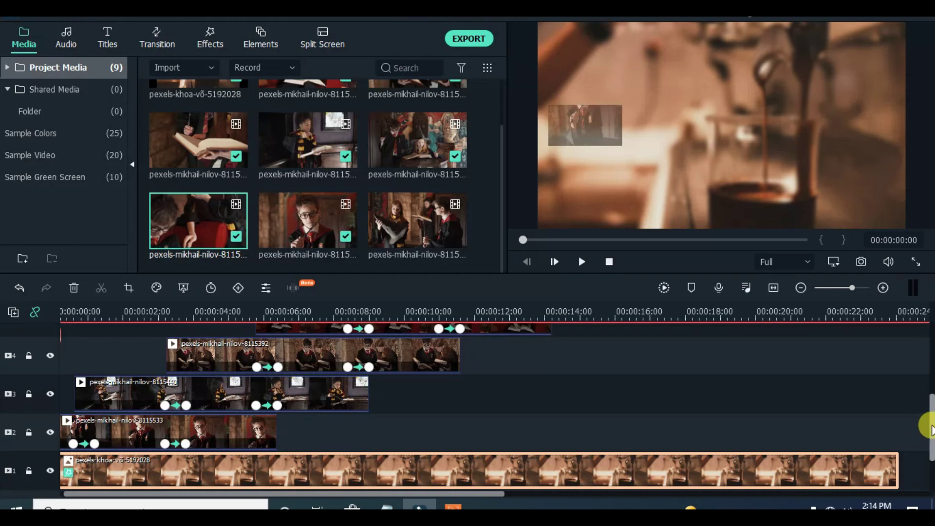
# Render the timeline preview for smooth playback and play the finished slideshow.
pyautogui.moveTo(925, 417); pyautogui.dragTo(925, 360)
pyautogui.click(661, 287)
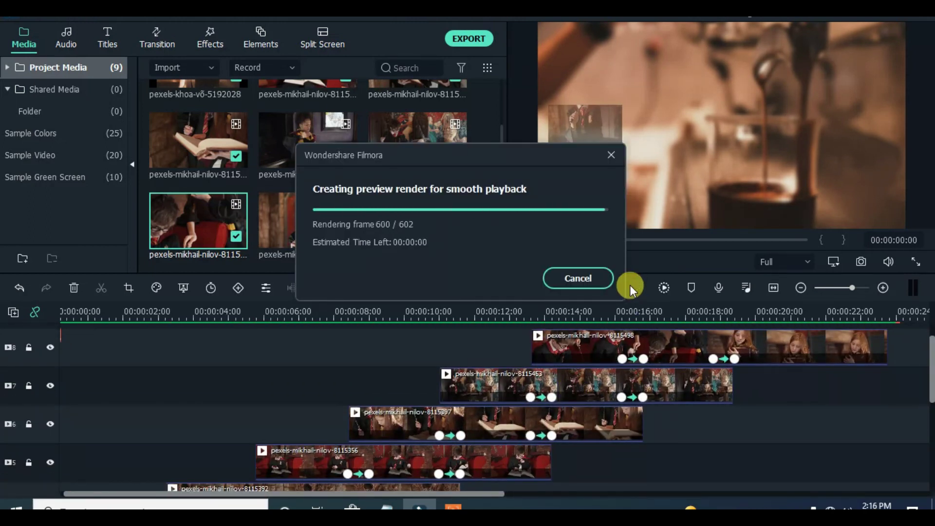
pyautogui.click(554, 256)
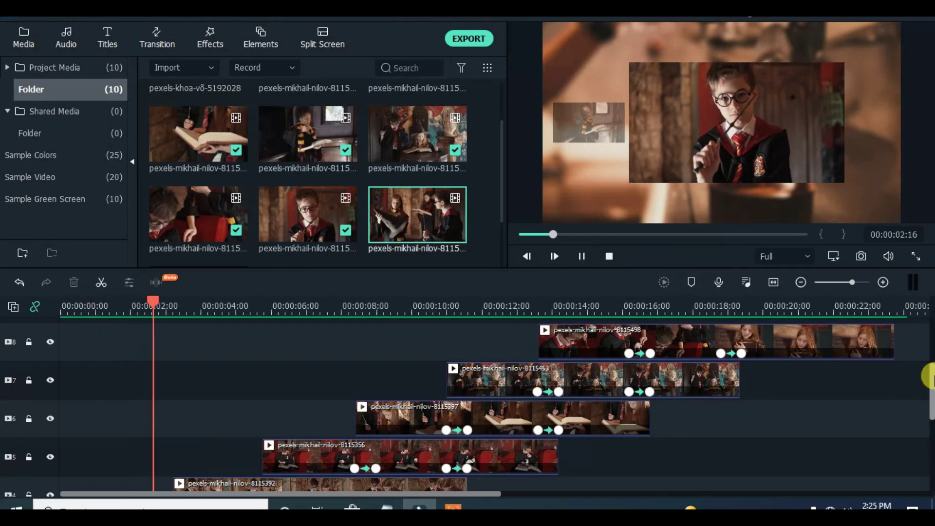
# Watch the slideshow playback through the clip animations, stop it near the end and return the playhead to 00:00:00:00.
pyautogui.scroll(-1, 929, 378)
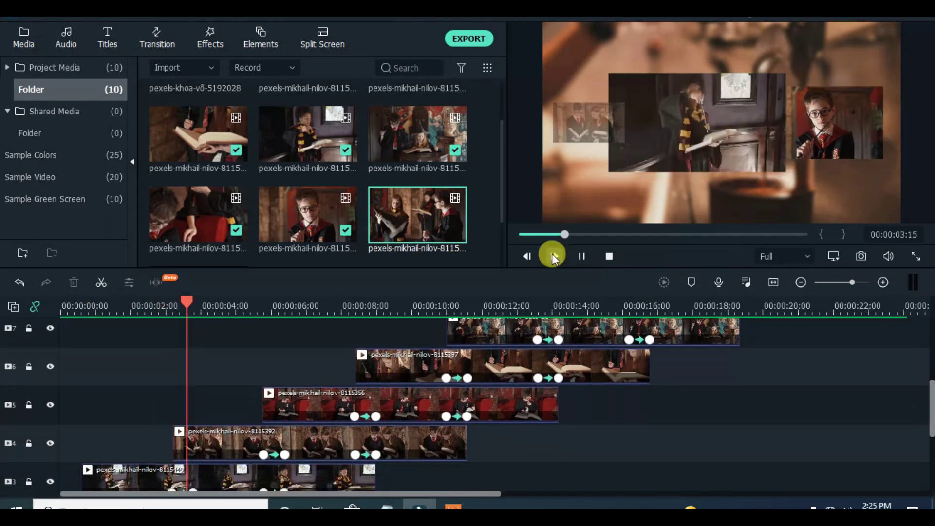
pyautogui.moveTo(928, 392); pyautogui.dragTo(929, 429)
pyautogui.click(525, 234)
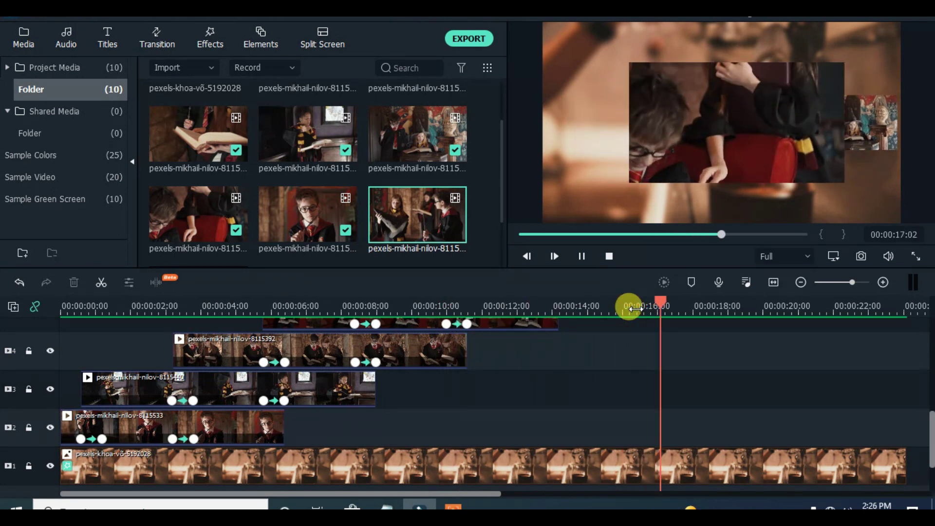
pyautogui.click(581, 256)
pyautogui.moveTo(927, 424)
pyautogui.mouseDown()
pyautogui.moveTo(929, 387)
pyautogui.moveTo(929, 448)
pyautogui.moveTo(929, 429)
pyautogui.mouseUp()
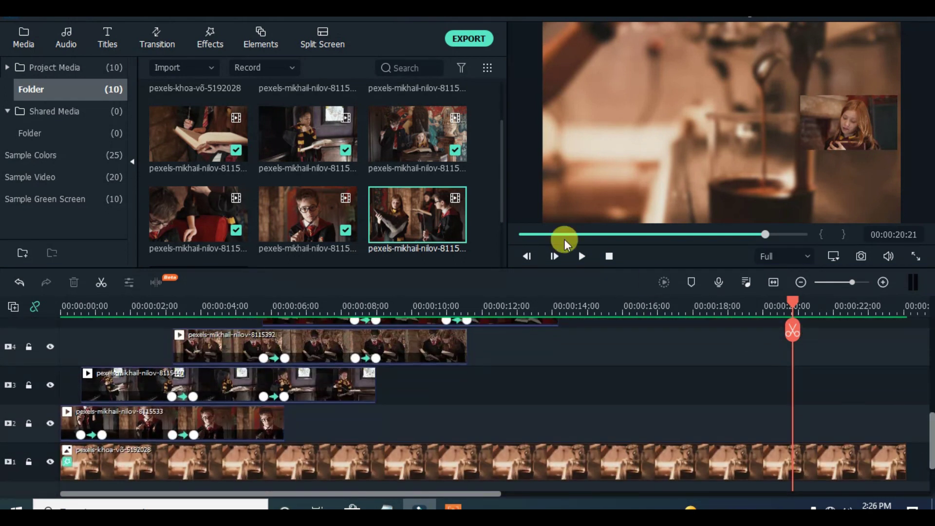
pyautogui.click(521, 234)
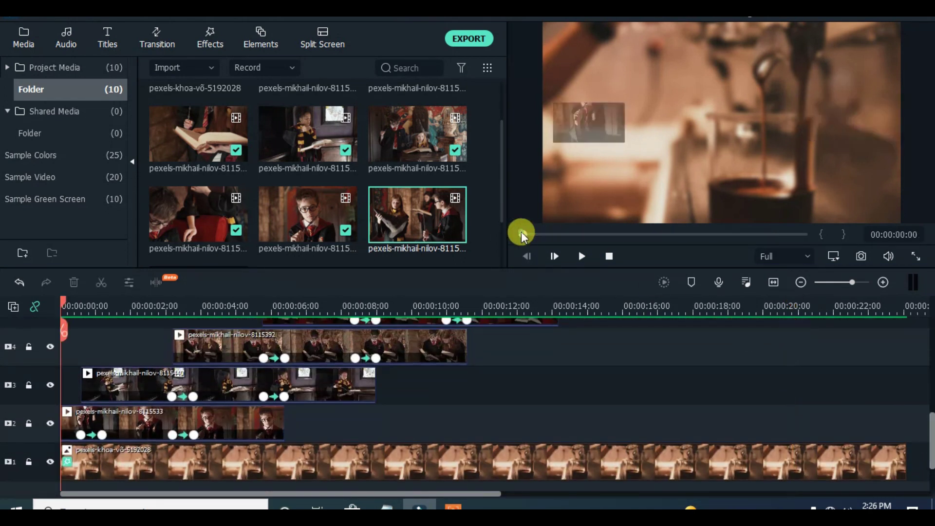
# Apply the Border effect from the Utility effects to every overlaid video clip on tracks 2 to 8.
pyautogui.click(213, 36)
pyautogui.click(62, 154)
pyautogui.click(454, 67)
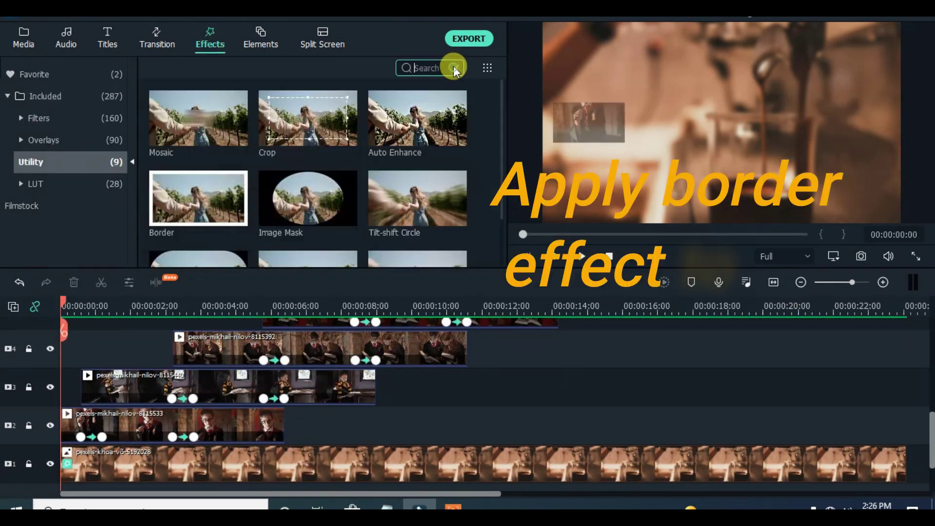
pyautogui.click(194, 202)
pyautogui.moveTo(194, 202); pyautogui.dragTo(150, 409)
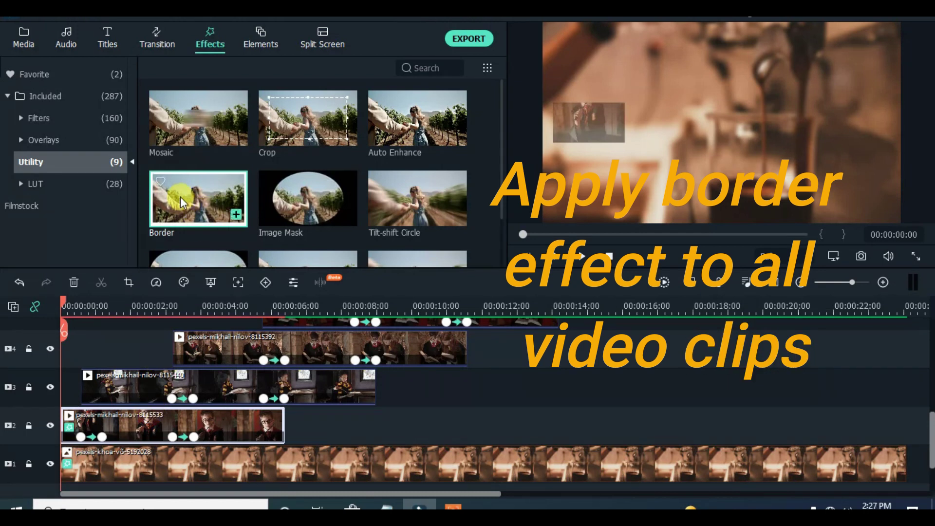
pyautogui.moveTo(189, 202); pyautogui.dragTo(184, 376)
pyautogui.moveTo(189, 201); pyautogui.dragTo(458, 348)
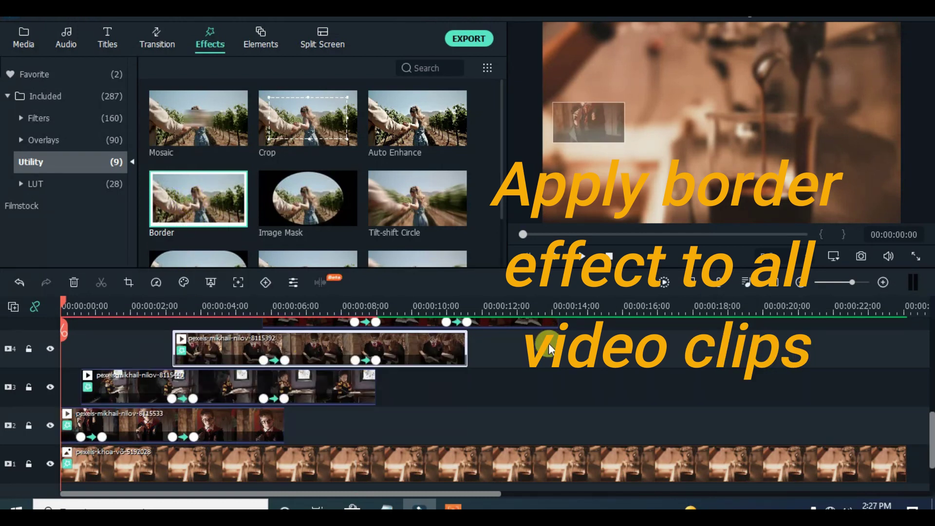
pyautogui.scroll(3, 929, 445)
pyautogui.moveTo(195, 199); pyautogui.dragTo(495, 355)
pyautogui.scroll(3, 881, 378)
pyautogui.moveTo(172, 203); pyautogui.dragTo(567, 396)
# Render the timeline preview and play the slideshow to check the borders on the clips.
pyautogui.moveTo(931, 355); pyautogui.dragTo(929, 427)
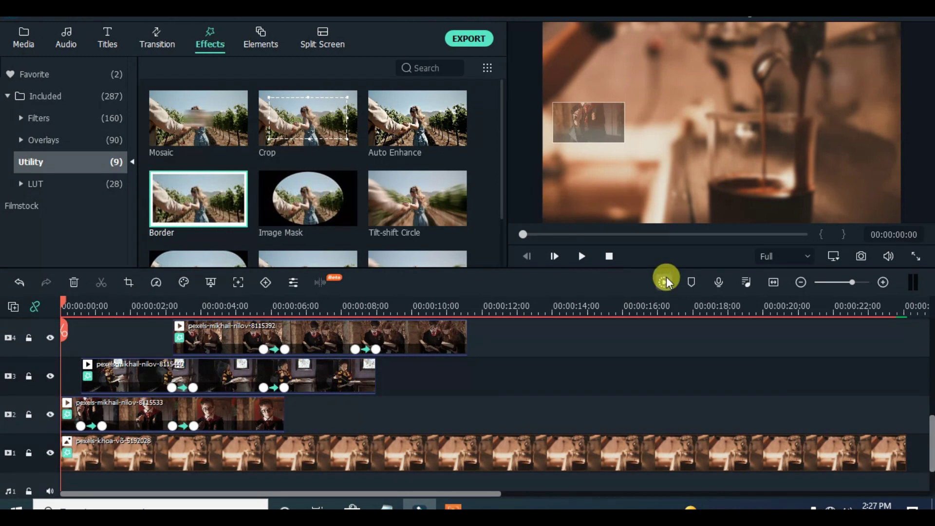
pyautogui.click(665, 278)
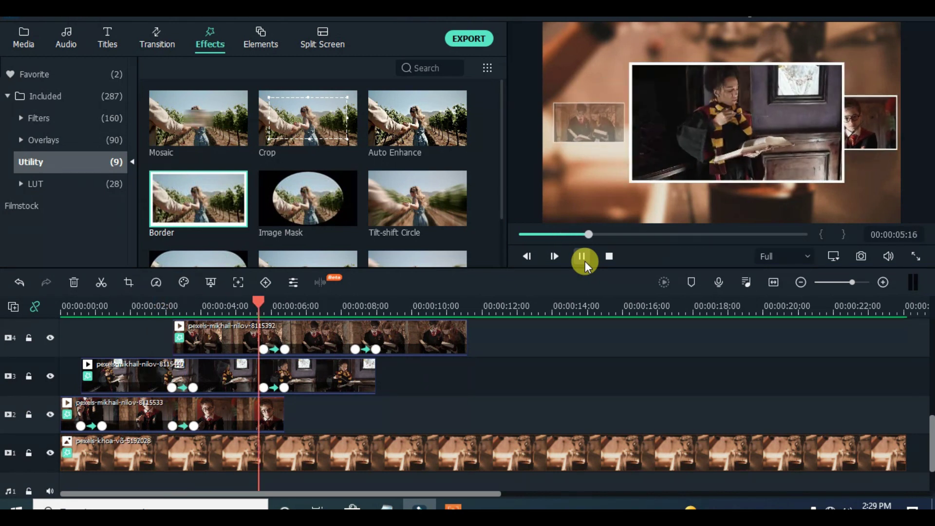
pyautogui.moveTo(929, 433); pyautogui.dragTo(926, 377)
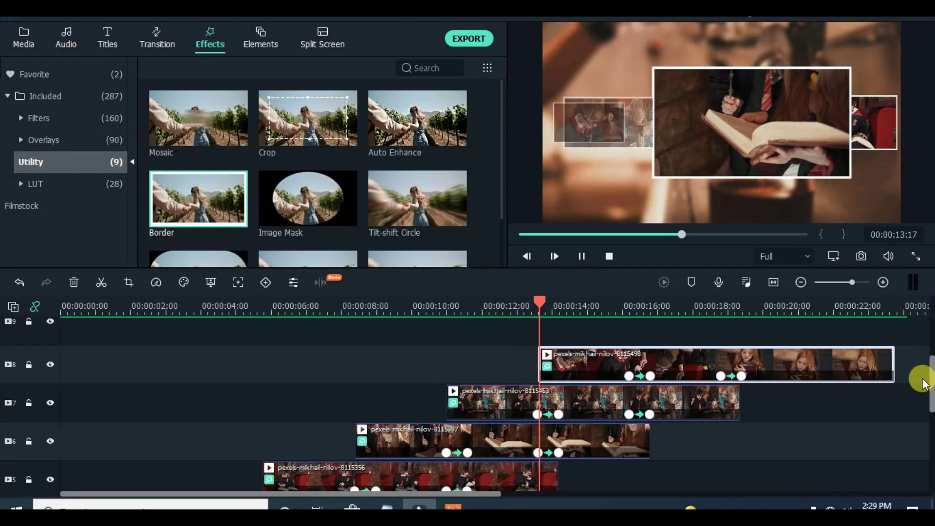
pyautogui.click(583, 257)
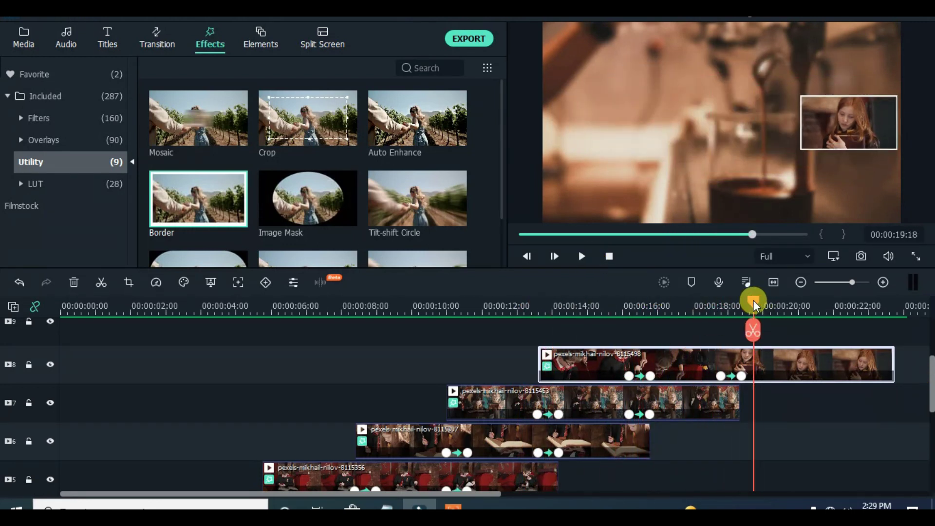
# Add a Default Title on track 9 at the 8115498 clip's last keyframe, 00:00:19:11, and trim it to that clip's end.
pyautogui.moveTo(741, 302); pyautogui.dragTo(744, 301)
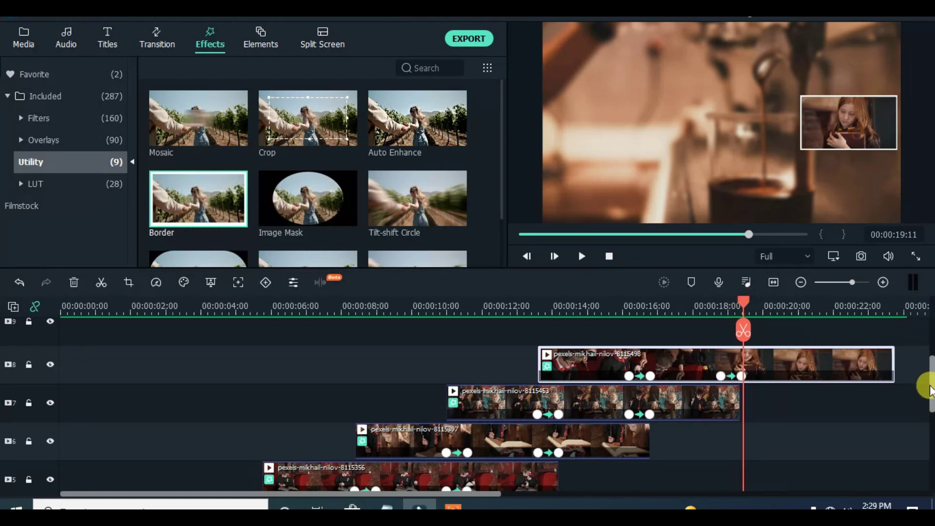
pyautogui.scroll(1, 927, 390)
pyautogui.click(107, 38)
pyautogui.moveTo(198, 119); pyautogui.dragTo(759, 365)
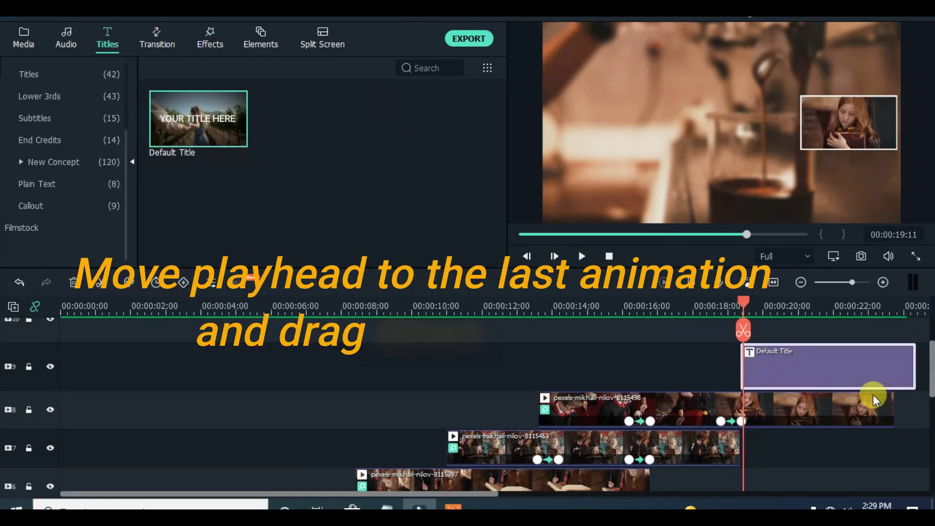
pyautogui.moveTo(914, 368); pyautogui.dragTo(893, 370)
# Open the title for advanced text editing and replace its text with MOVIE TITLE on two lines.
pyautogui.doubleClick(786, 365)
pyautogui.click(392, 256)
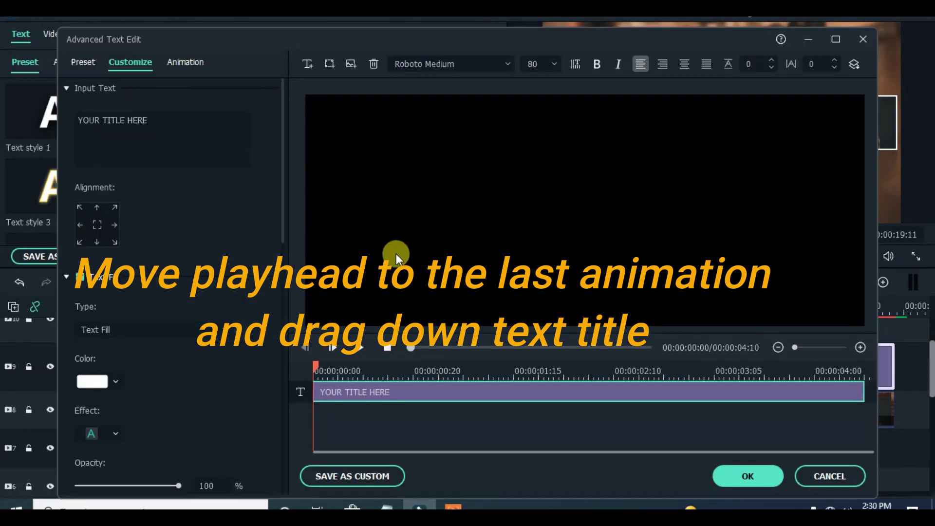
pyautogui.tripleClick(88, 117)
pyautogui.write('MOVIE ')
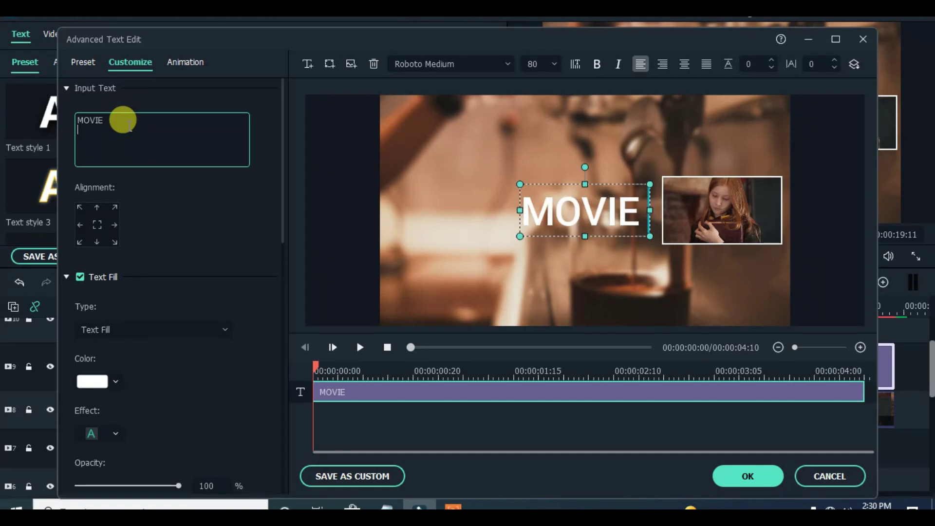
pyautogui.write('TITLE')
# Centre-align the title text and move it beside the small bordered clip, clear of its frame.
pyautogui.click(682, 71)
pyautogui.click(626, 188)
pyautogui.moveTo(595, 208); pyautogui.dragTo(546, 205)
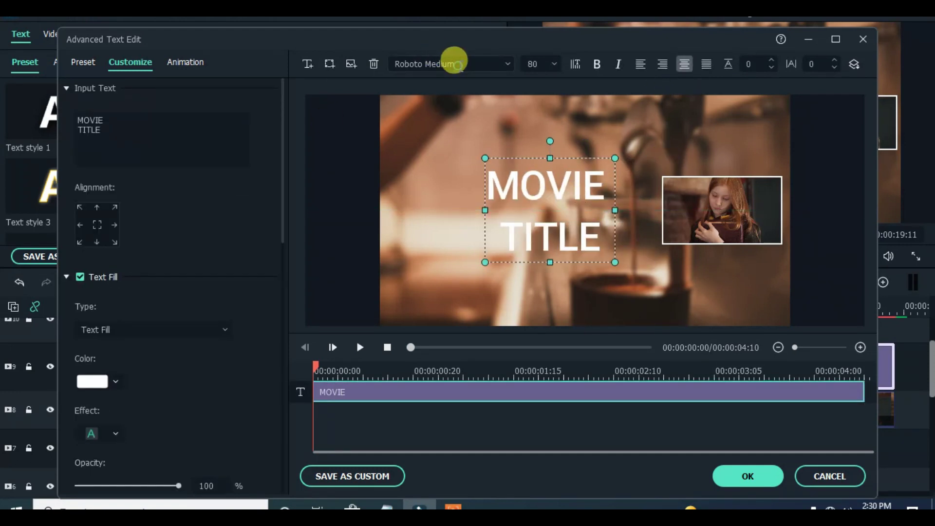
# Format the title text in bold Chiller with a red fill and nudge it slightly closer to the bordered clip.
pyautogui.press('Return')
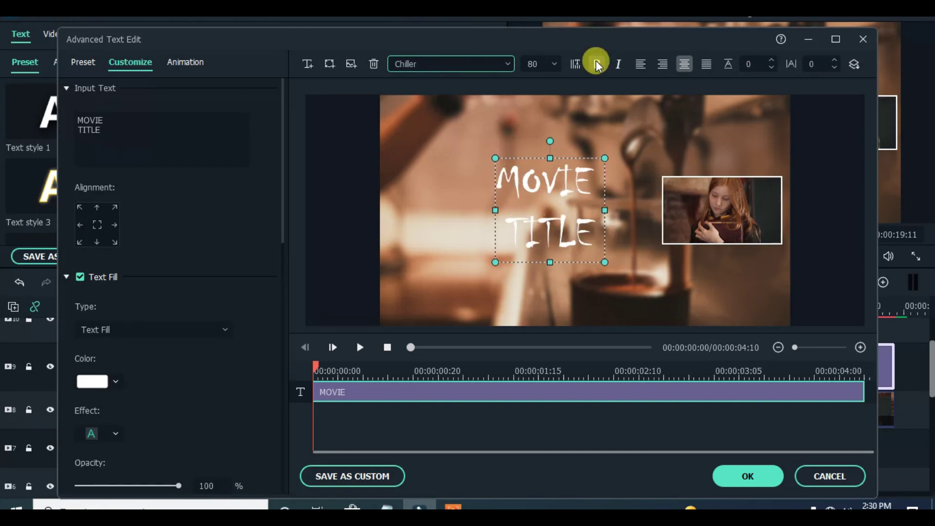
pyautogui.click(127, 388)
pyautogui.click(98, 475)
pyautogui.click(37, 308)
pyautogui.click(269, 482)
pyautogui.moveTo(549, 197); pyautogui.dragTo(555, 198)
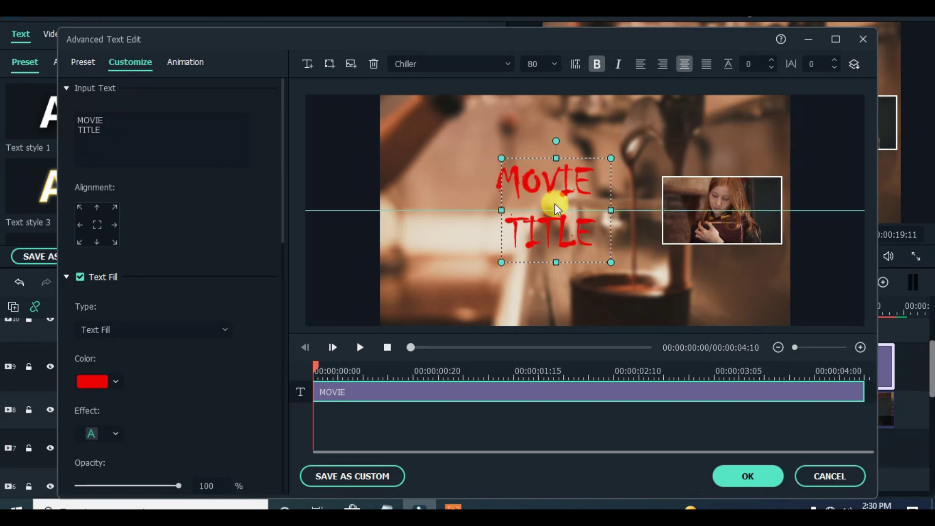
# Apply the Type Writer animation to the title and accept the advanced text edits.
pyautogui.click(185, 62)
pyautogui.doubleClick(129, 192)
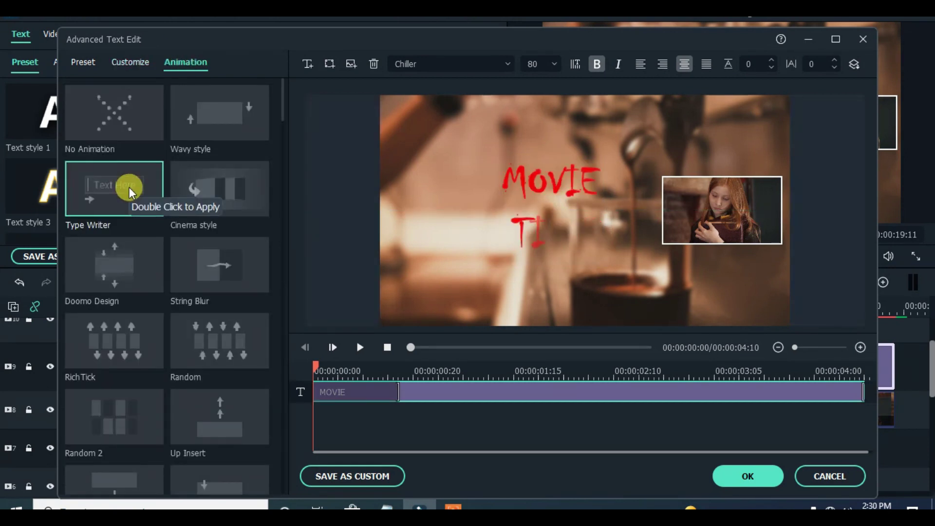
pyautogui.click(734, 476)
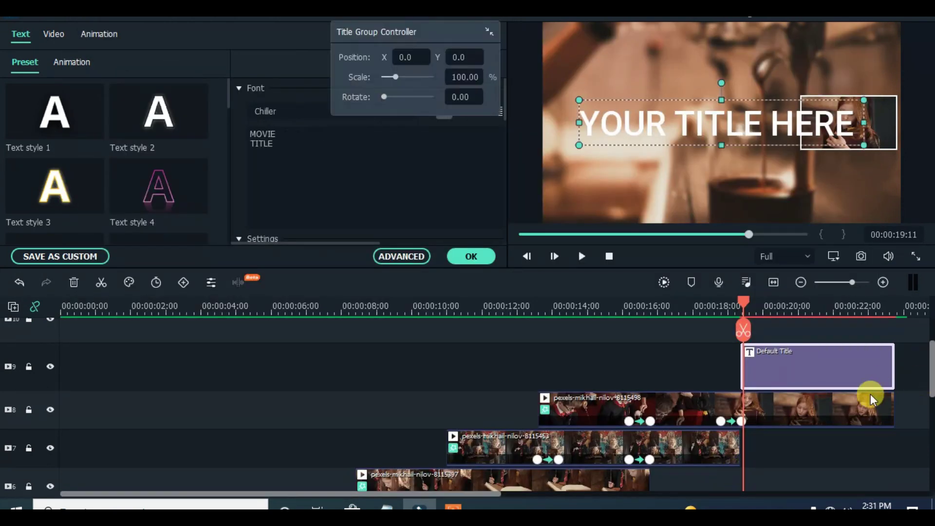
# Play the slideshow from the start through to the end to check the added title.
pyautogui.scroll(-3, 924, 379)
pyautogui.click(609, 256)
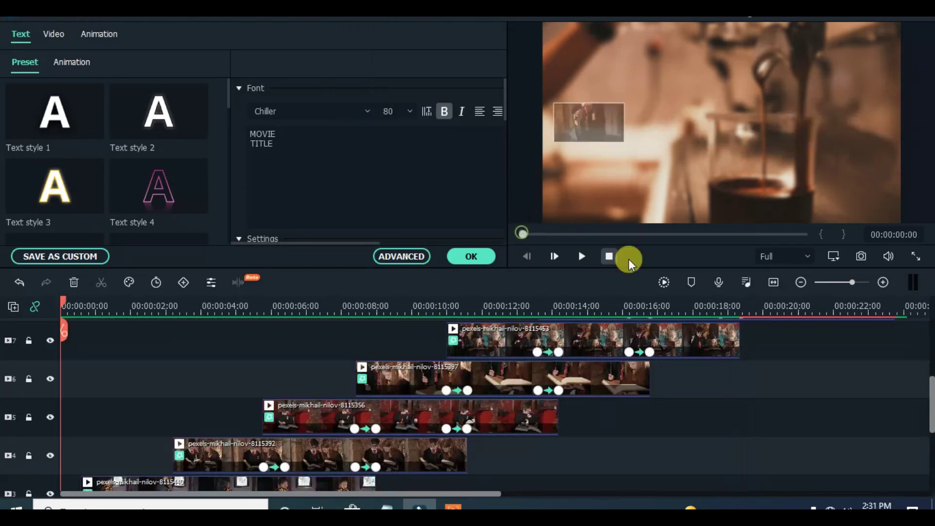
pyautogui.click(581, 256)
pyautogui.moveTo(929, 382)
pyautogui.mouseDown()
pyautogui.moveTo(927, 419)
pyautogui.moveTo(927, 370)
pyautogui.mouseUp()
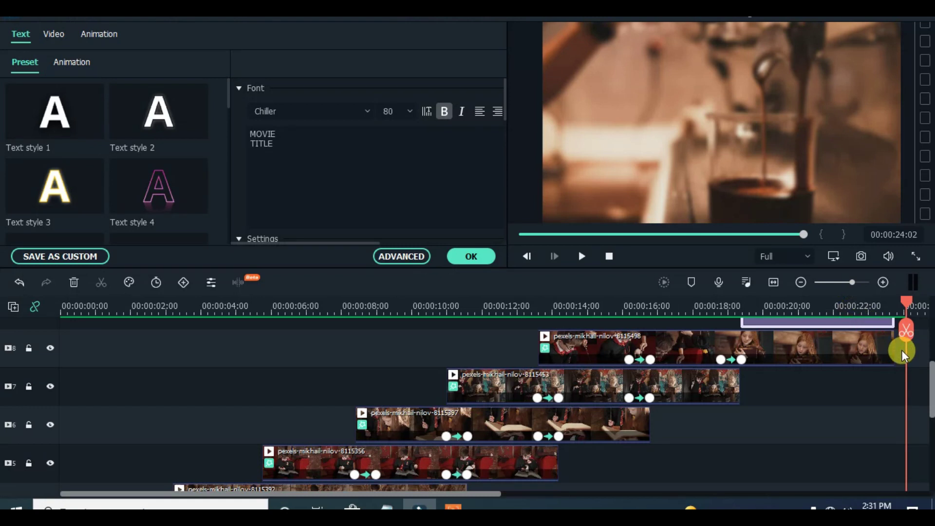
# Trim the background image 5192028 on track 1 to the end of the title and return the playhead to 00:00:00:00.
pyautogui.moveTo(930, 380); pyautogui.dragTo(924, 443)
pyautogui.click(886, 451)
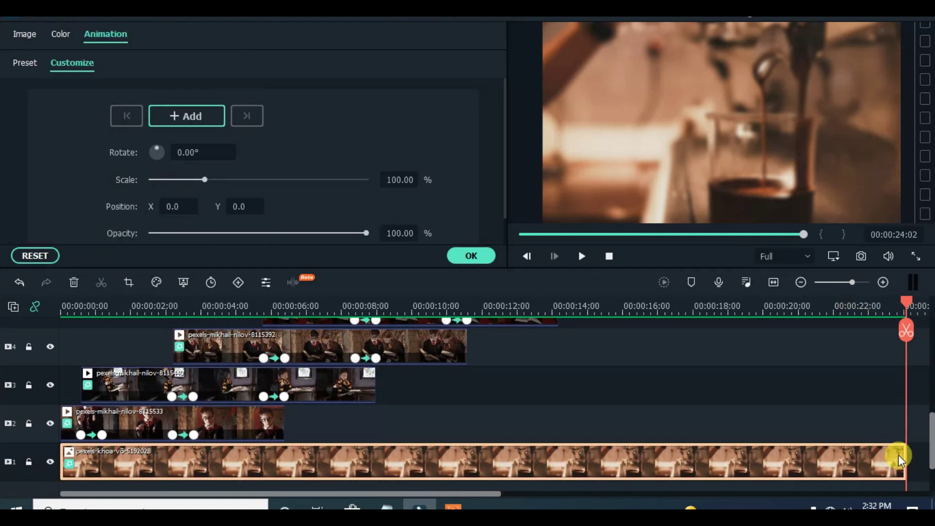
pyautogui.click(885, 303)
pyautogui.scroll(5, 897, 302)
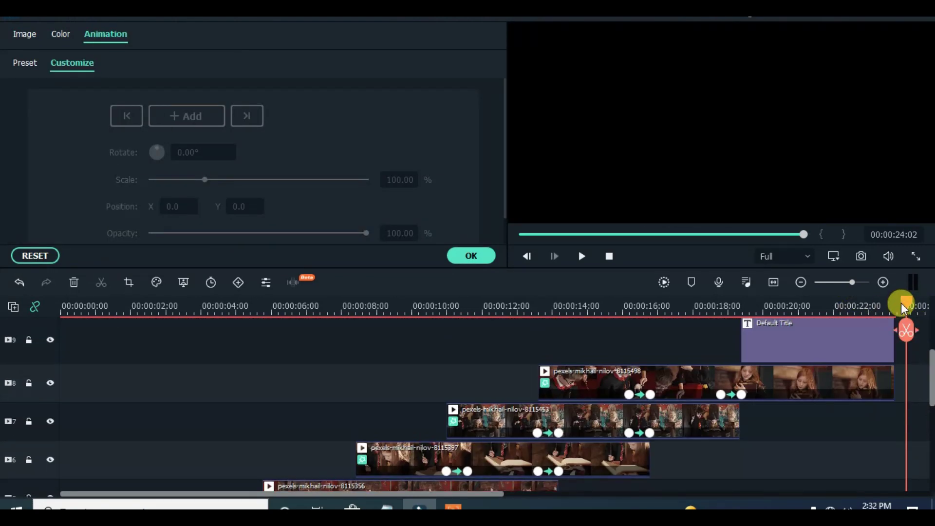
pyautogui.moveTo(930, 365); pyautogui.dragTo(900, 448)
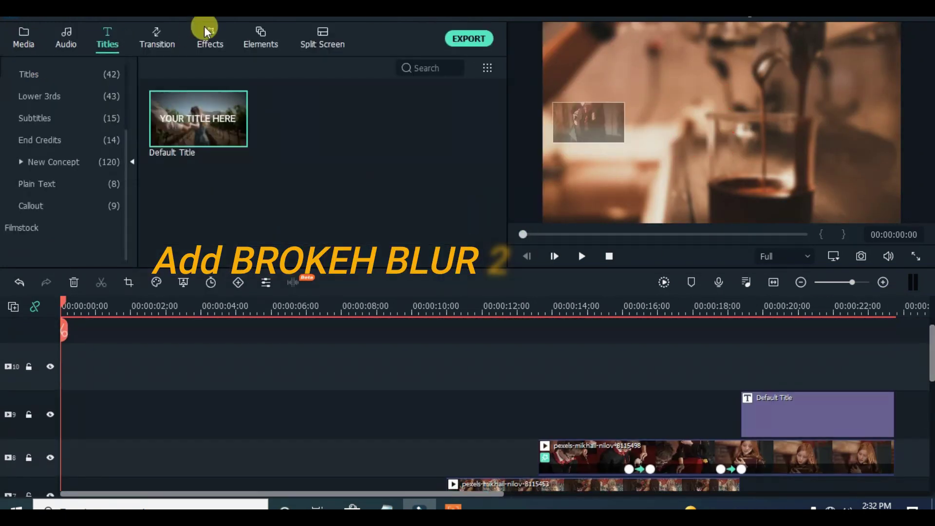
# Add two stacked Bokeh Blur 2 effects on tracks 10 and 11, each stretched from the start to the title's end.
pyautogui.click(210, 38)
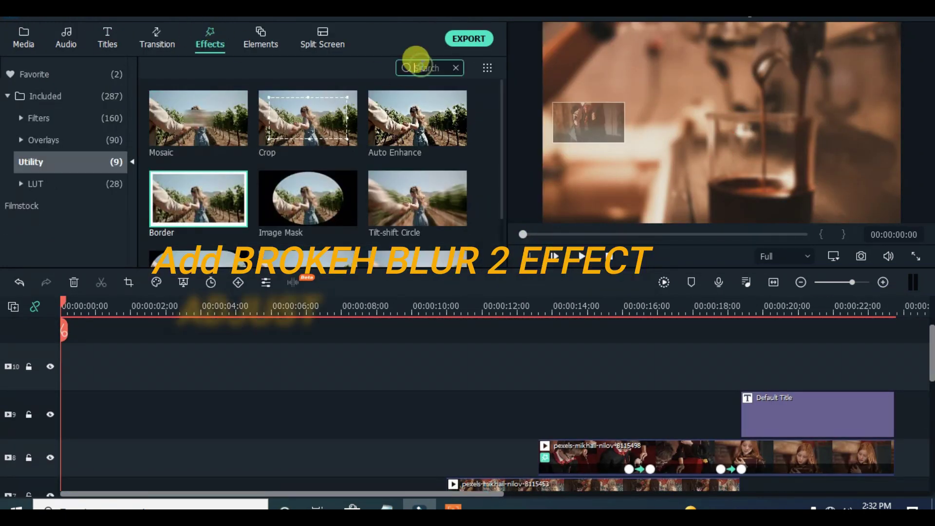
pyautogui.write('BO')
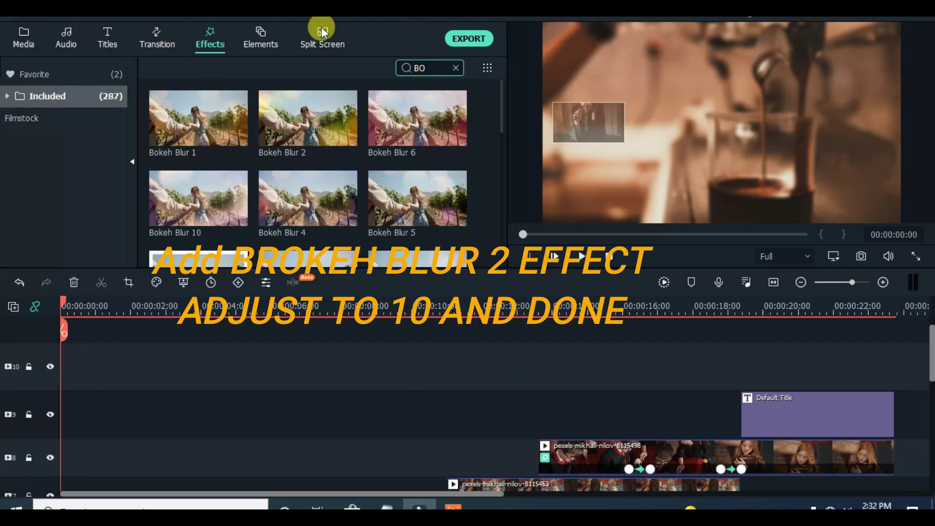
pyautogui.moveTo(308, 118); pyautogui.dragTo(59, 367)
pyautogui.moveTo(234, 367); pyautogui.dragTo(889, 355)
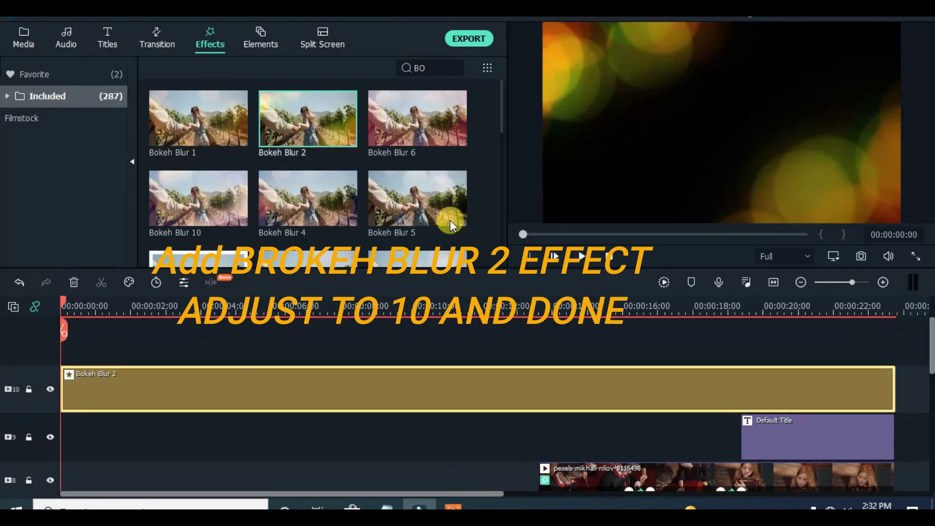
pyautogui.moveTo(308, 121); pyautogui.dragTo(191, 350)
pyautogui.moveTo(234, 387); pyautogui.dragTo(894, 385)
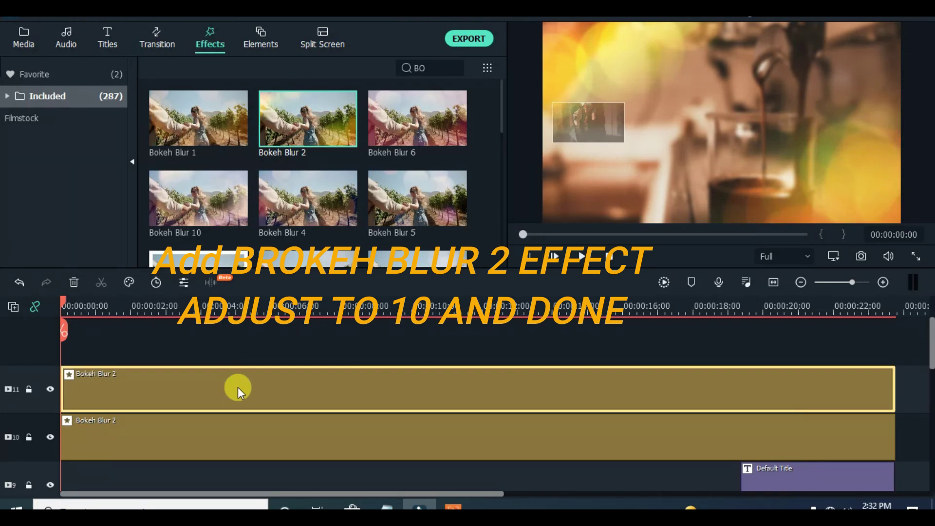
# Lower the alpha of the Bokeh Blur 2 effect on track 11 and set the alpha of the one on track 10 to 10.
pyautogui.doubleClick(237, 387)
pyautogui.moveTo(366, 101); pyautogui.dragTo(277, 100)
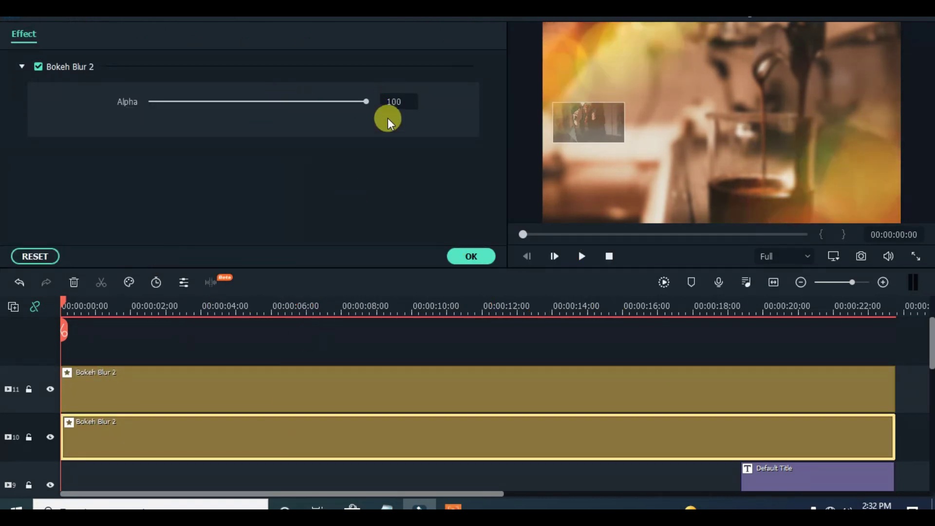
pyautogui.click(394, 95)
pyautogui.write('10')
pyautogui.press('Return')
pyautogui.click(465, 266)
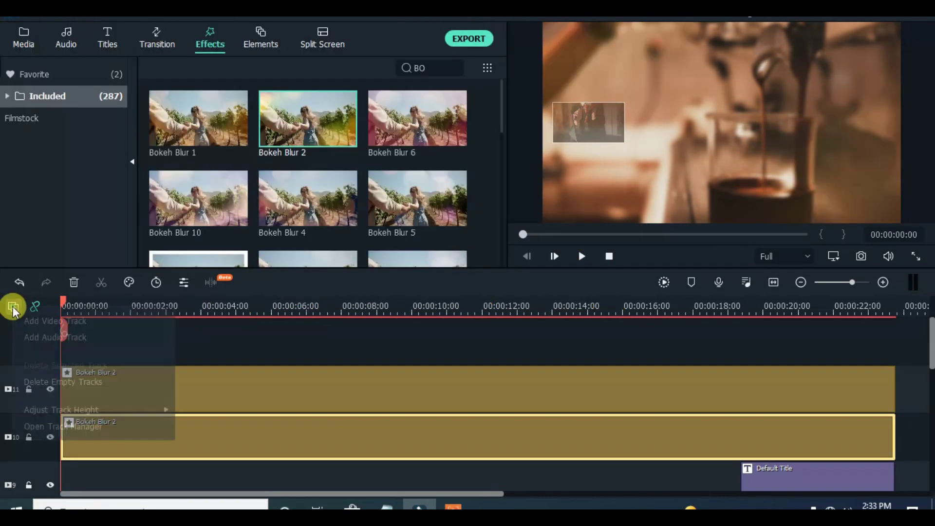
# Render the timeline preview with the title and bokeh effects and play the slideshow from the start.
pyautogui.moveTo(929, 355); pyautogui.dragTo(927, 416)
pyautogui.click(663, 282)
pyautogui.click(579, 252)
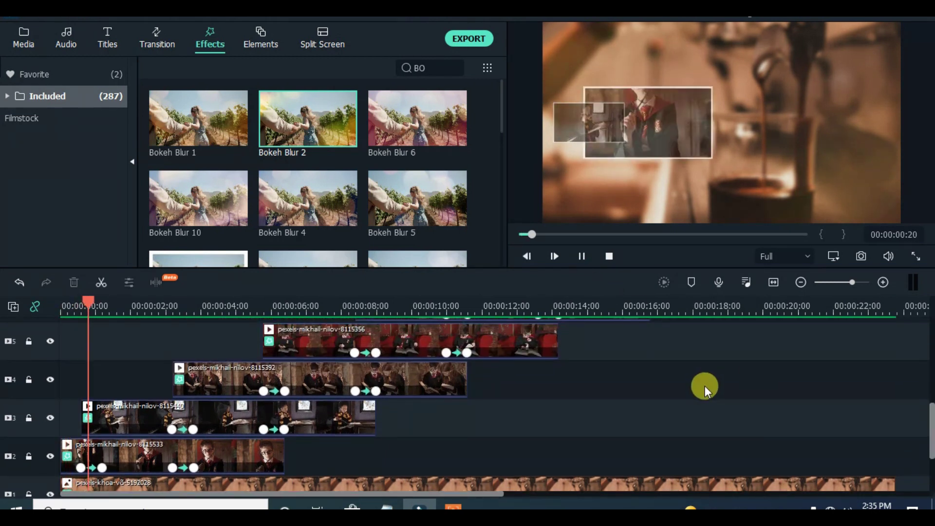